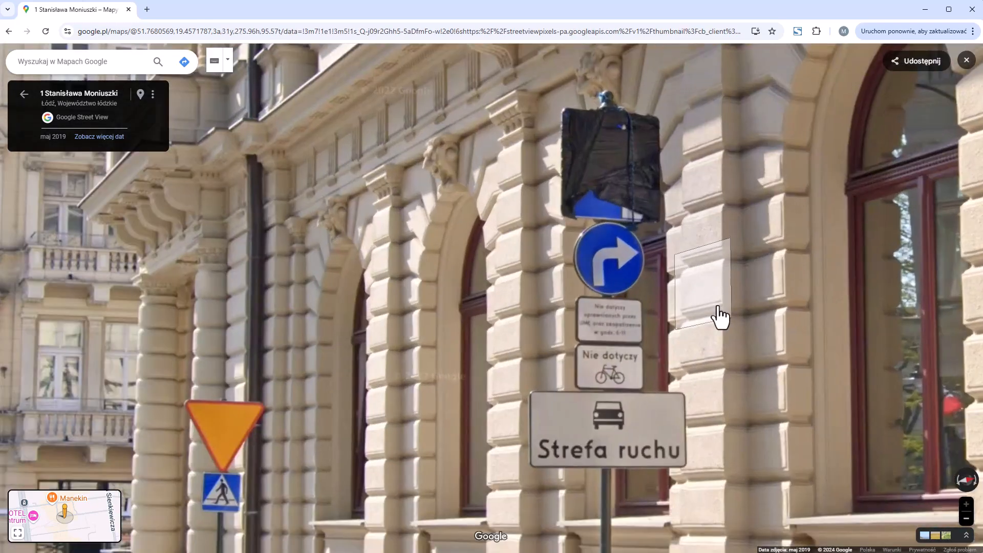
# Switch from the Street View photo to ZWCAD and move the existing five-sign assembly with its post east along the street.
pyautogui.moveTo(694, 318); pyautogui.dragTo(643, 300)
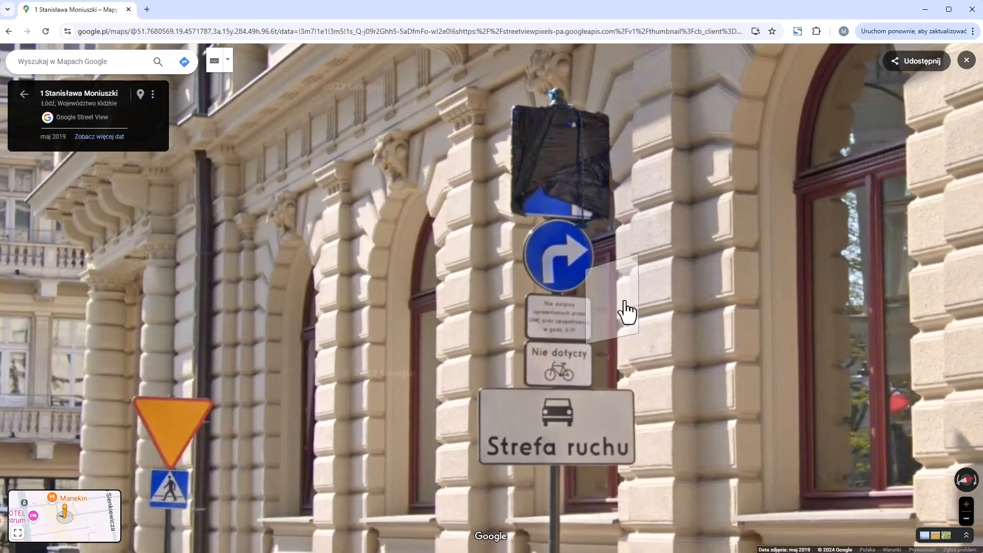
pyautogui.hotkey('alt', 'Tab')
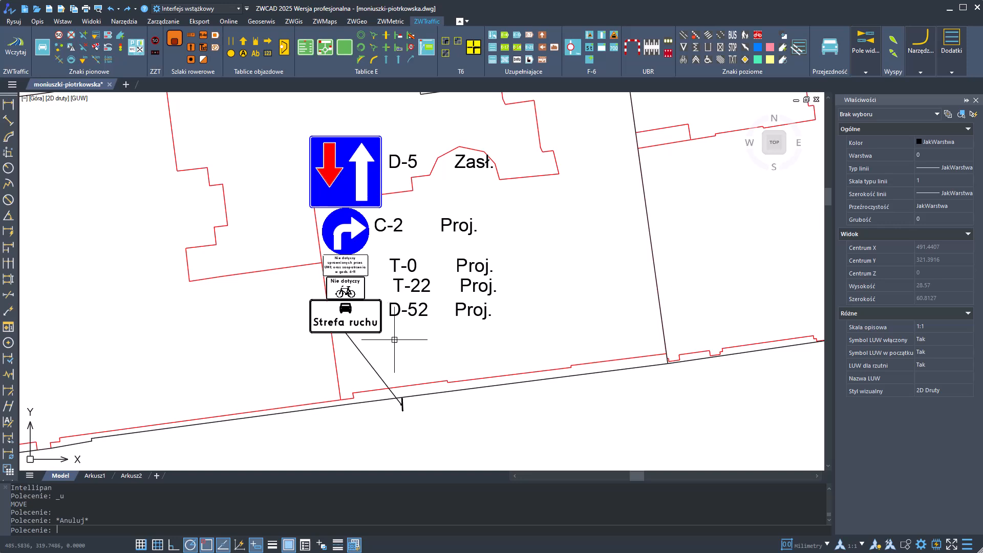
pyautogui.click(374, 323)
pyautogui.write('m')
pyautogui.press('Return')
pyautogui.click(402, 400)
pyautogui.click(658, 430)
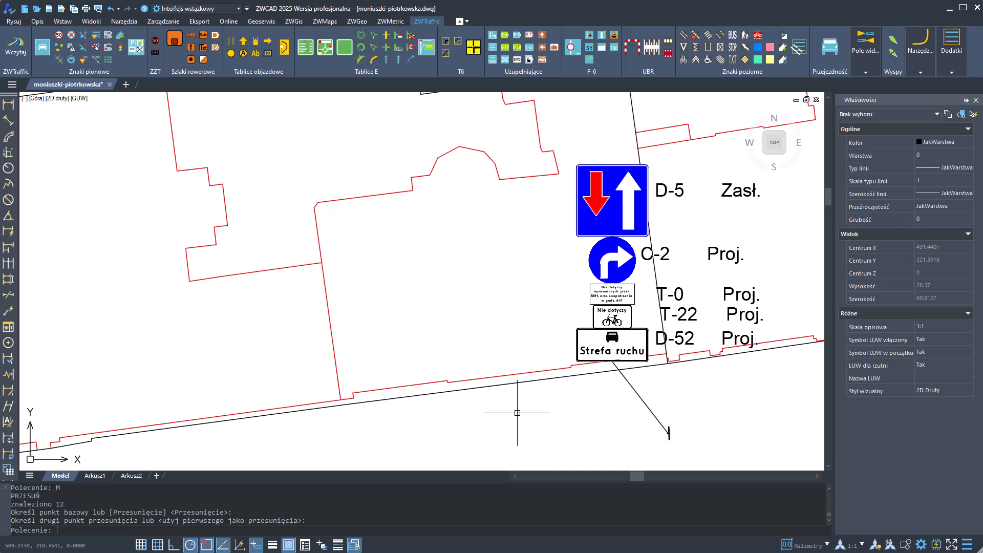
pyautogui.moveTo(481, 397)
pyautogui.mouseDown(button='middle')
pyautogui.moveTo(533, 345)
pyautogui.moveTo(457, 357)
pyautogui.mouseUp(button='middle')
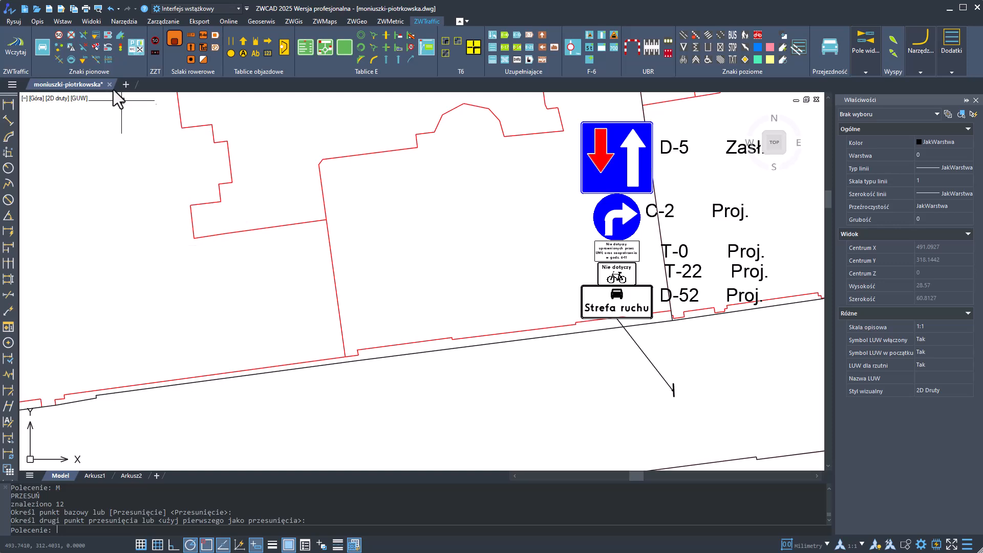
# Open the vertical sign library and choose sign D-5 from the D - Informacyjne category.
pyautogui.click(43, 48)
pyautogui.moveTo(362, 65); pyautogui.dragTo(183, 50)
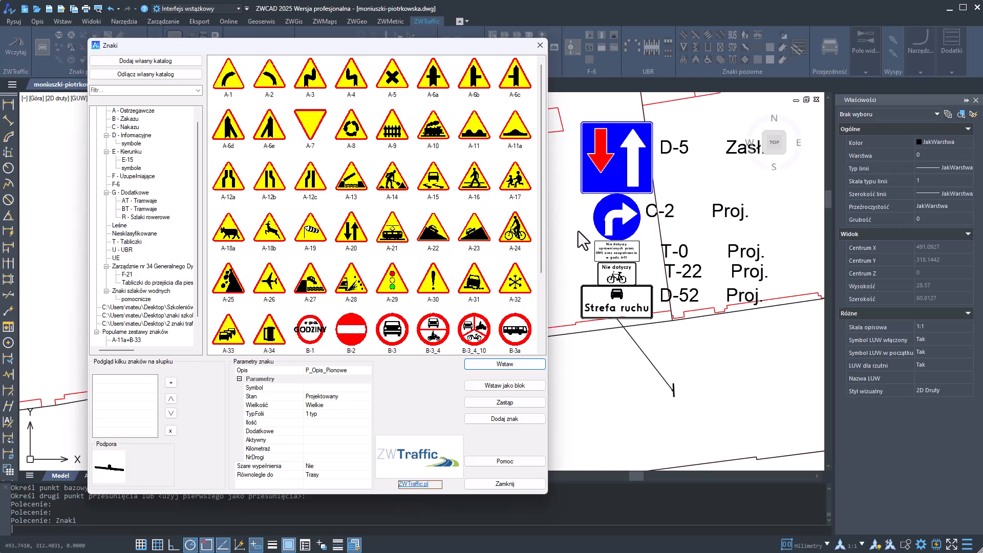
pyautogui.scroll(1, 157, 134)
pyautogui.click(143, 145)
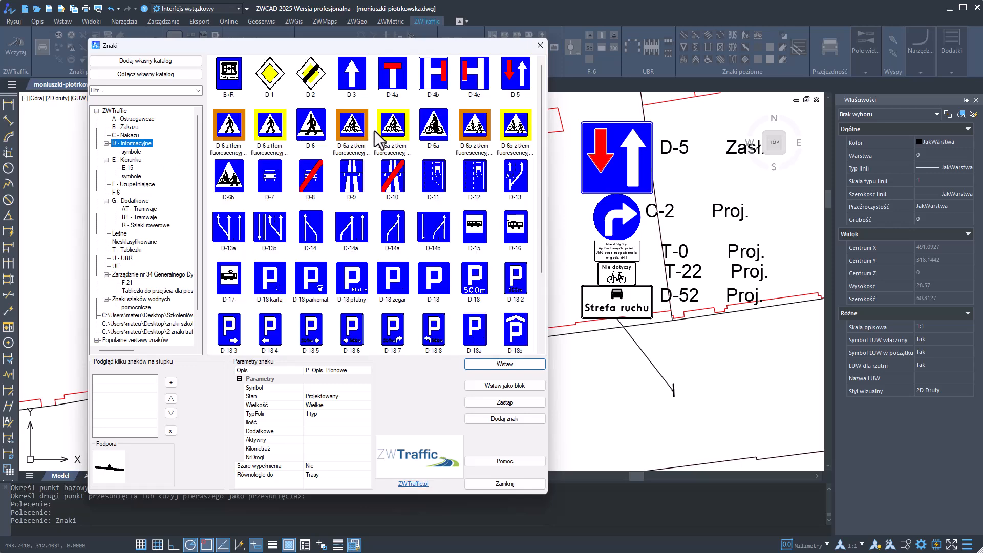
pyautogui.click(515, 76)
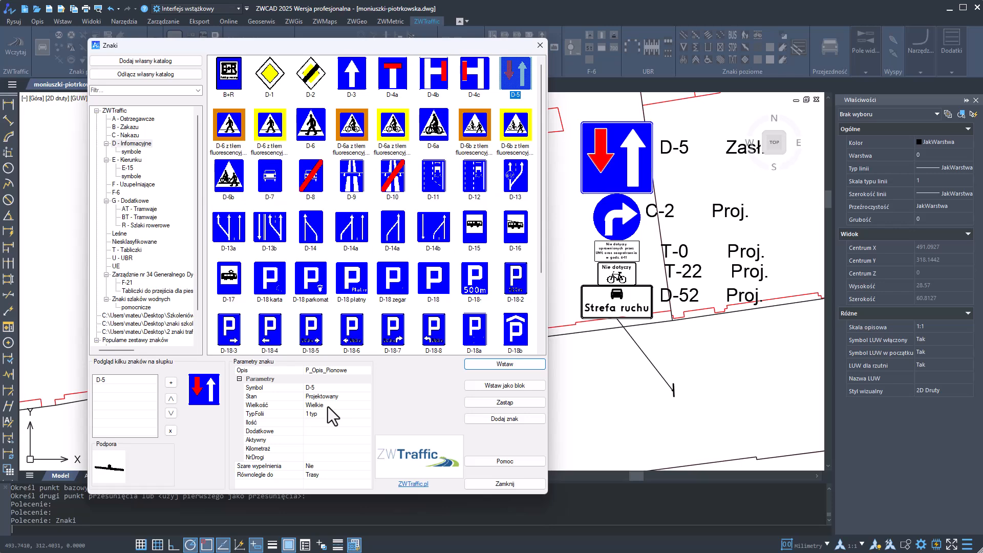
# Insert the D-5 sign on the street west of the existing assembly, rotating its post and placing its symbol beside the buildings.
pyautogui.click(505, 364)
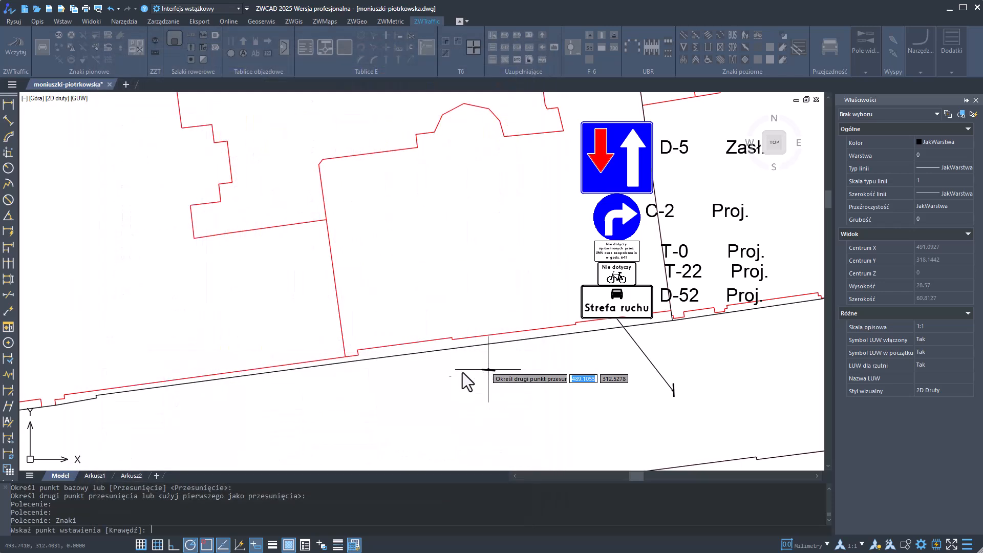
pyautogui.moveTo(427, 386); pyautogui.dragTo(461, 296, button='middle')
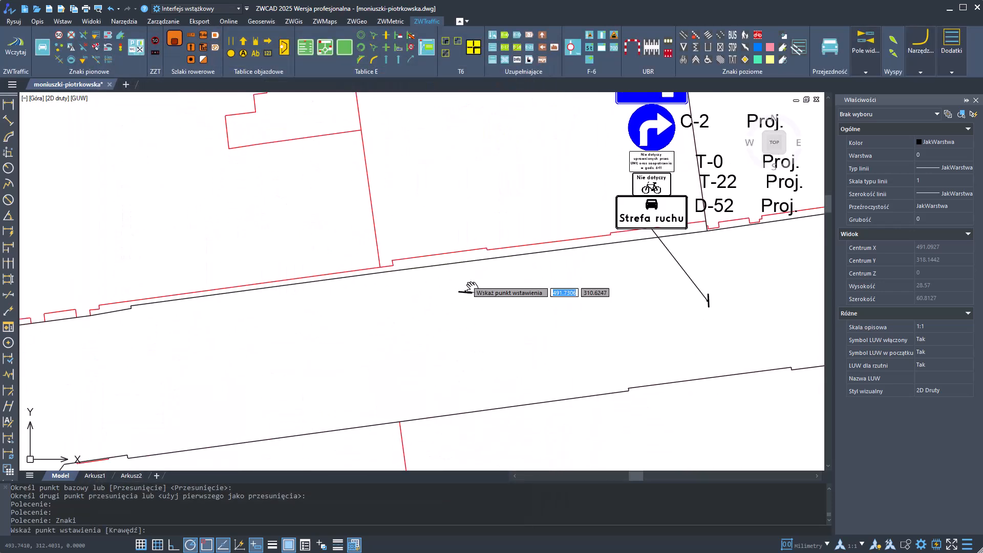
pyautogui.click(431, 277)
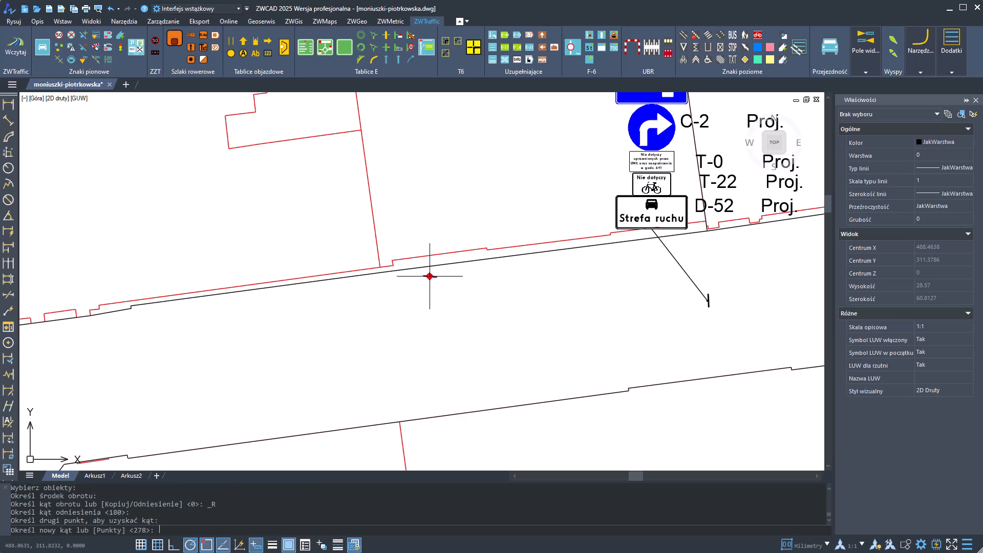
pyautogui.click(446, 415)
pyautogui.moveTo(365, 270); pyautogui.dragTo(397, 358, button='middle')
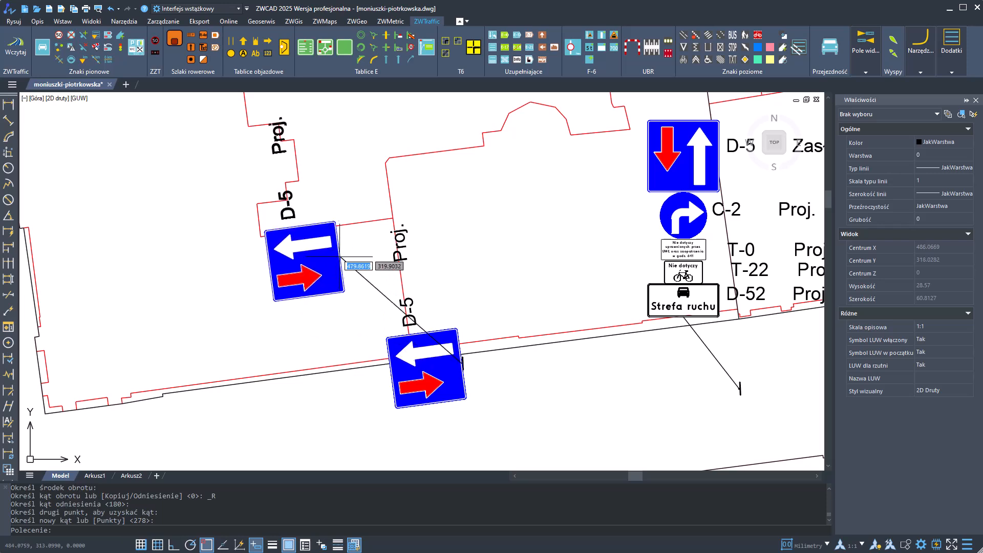
pyautogui.press('Return')
pyautogui.click(337, 256)
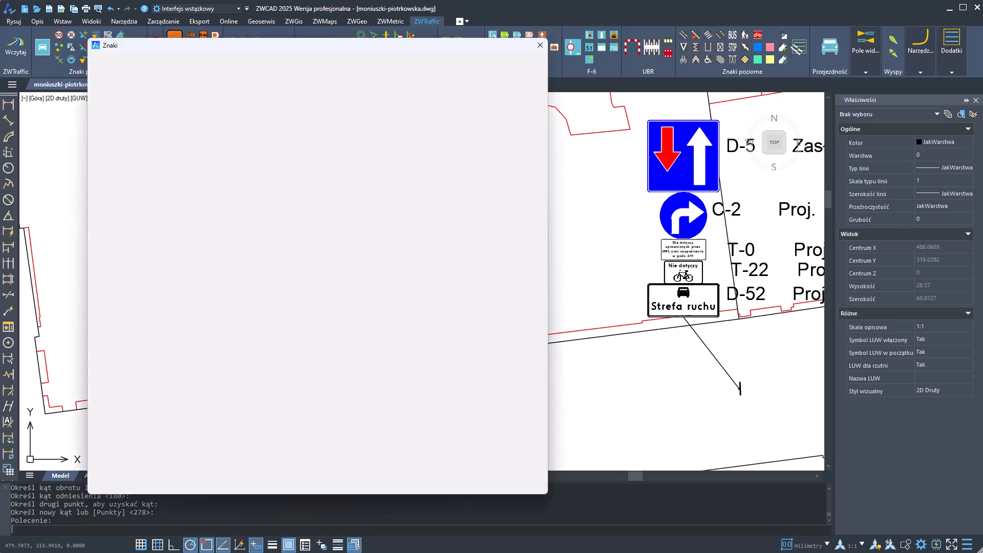
pyautogui.press('Escape')
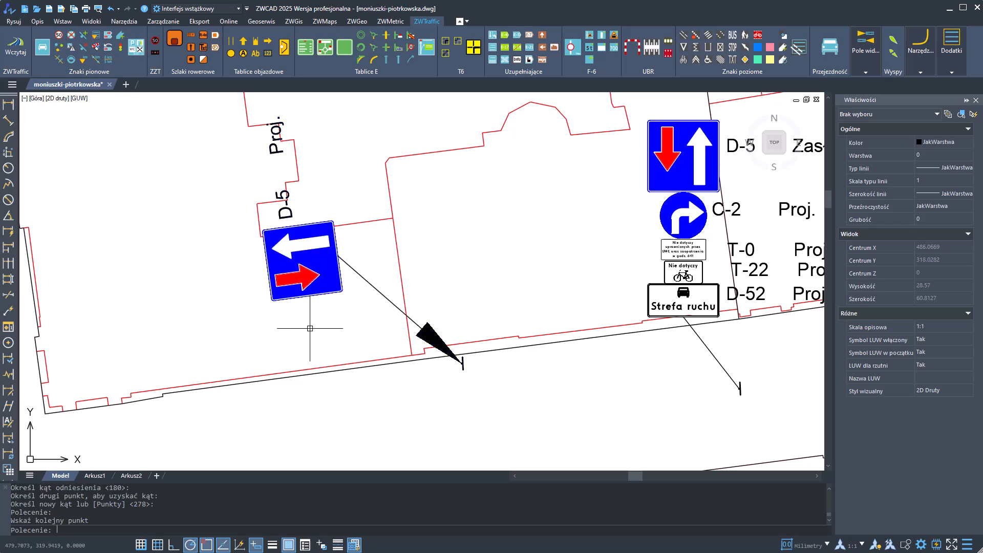
pyautogui.click(45, 54)
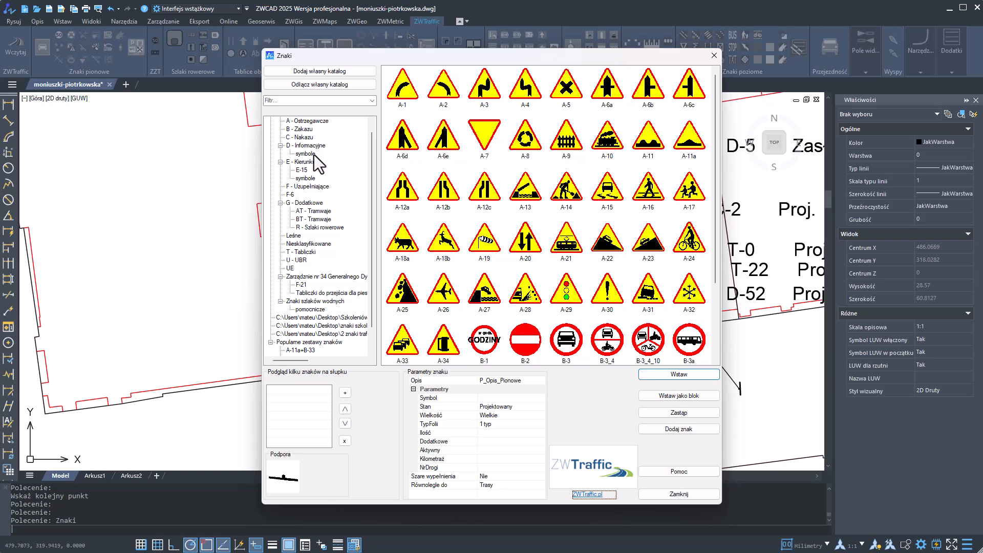
pyautogui.click(302, 137)
pyautogui.click(441, 88)
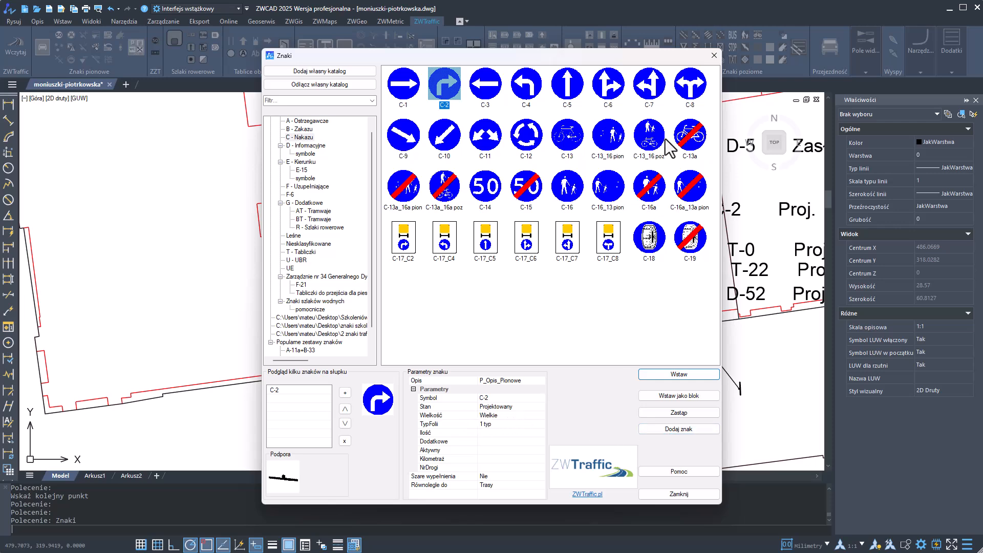
pyautogui.click(714, 55)
# Delete the separately inserted D-5 sign with its label, leader and post.
pyautogui.click(372, 255)
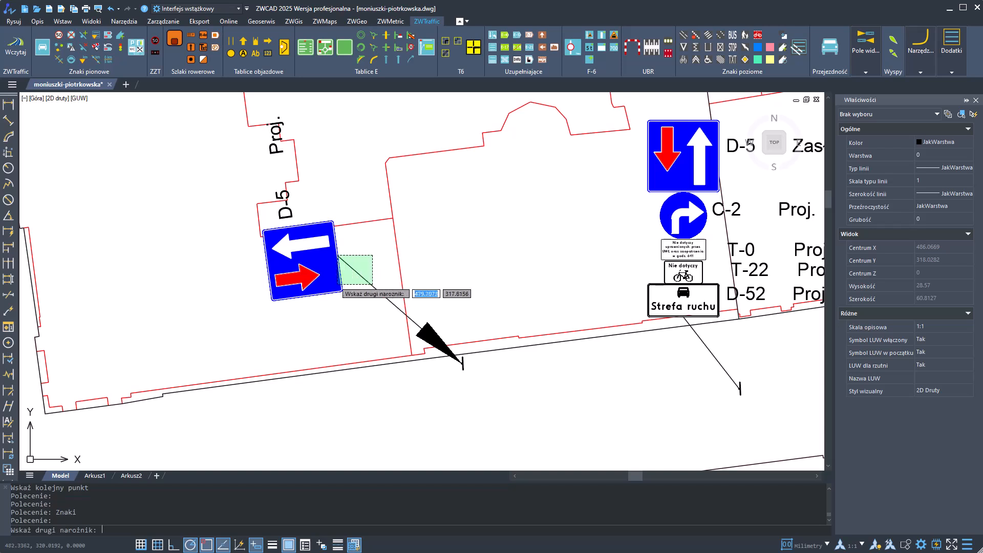
pyautogui.click(345, 273)
pyautogui.press('Delete')
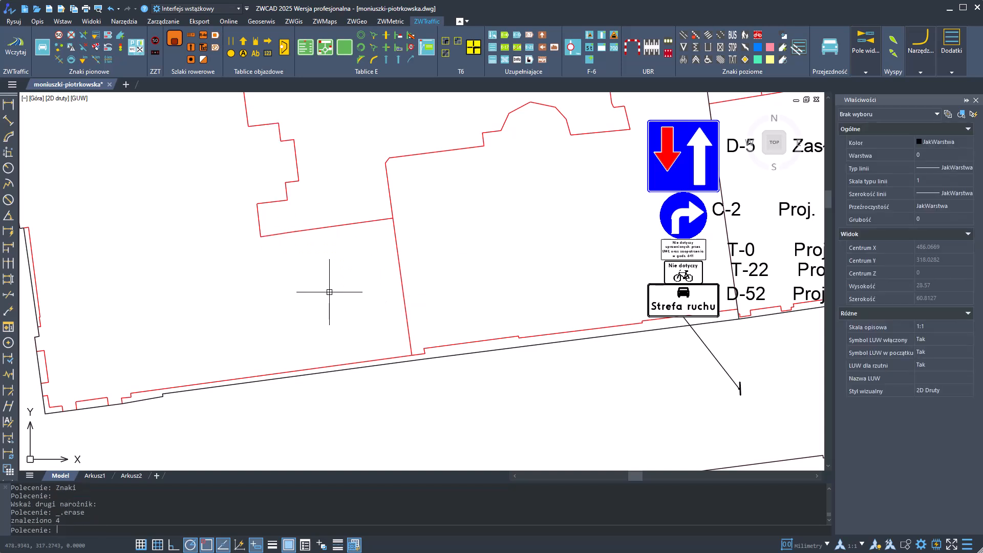
# Close the properties palette and remove C-2 from the post's sign list in the vertical sign library.
pyautogui.moveTo(364, 290); pyautogui.dragTo(358, 289, button='middle')
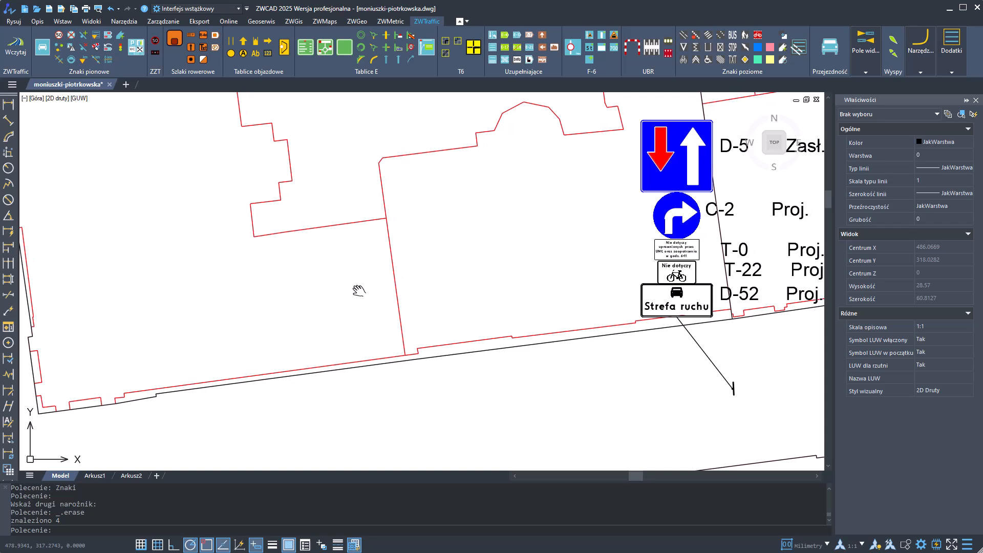
pyautogui.click(976, 101)
pyautogui.moveTo(636, 229); pyautogui.dragTo(683, 268, button='middle')
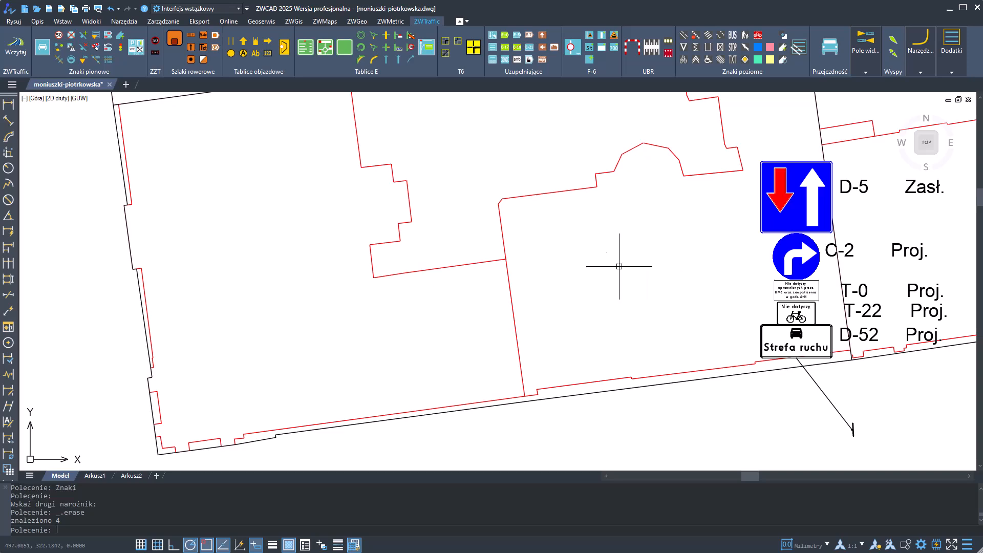
pyautogui.click(48, 51)
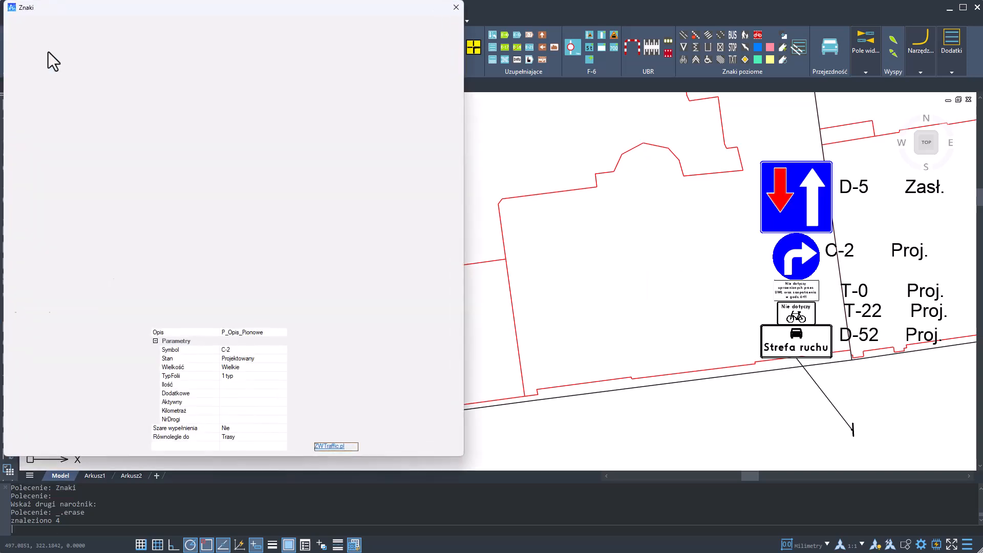
pyautogui.moveTo(187, 13); pyautogui.dragTo(261, 37)
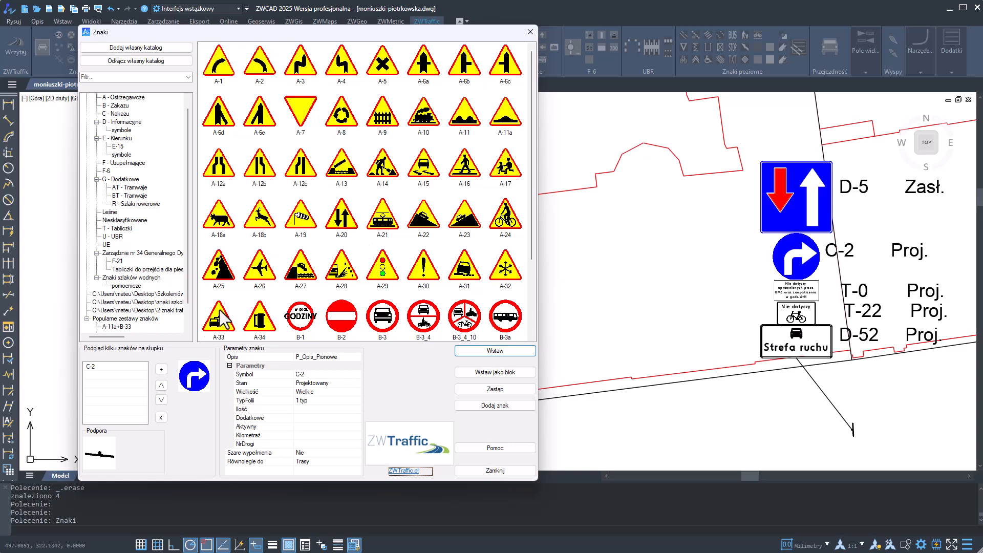
pyautogui.click(115, 367)
pyautogui.click(160, 417)
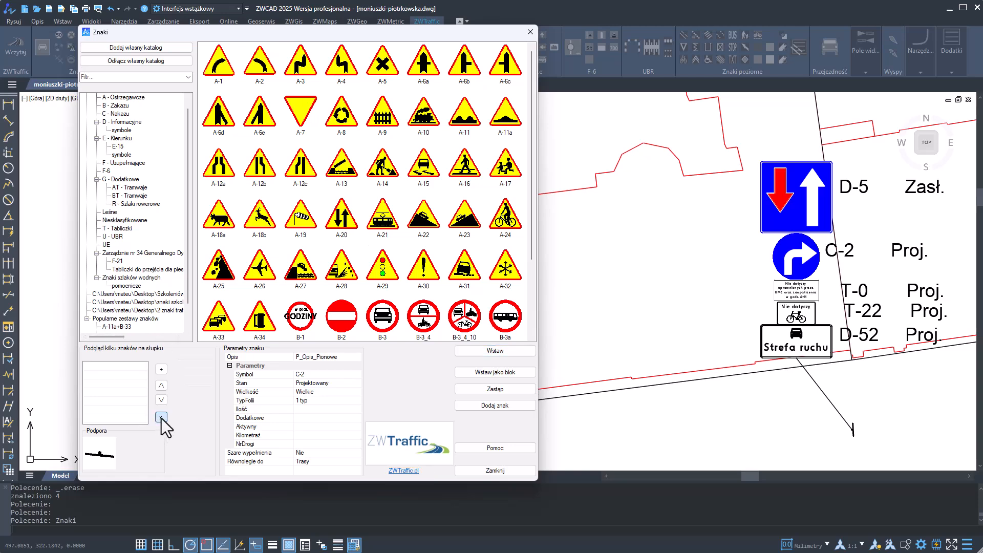
# Add D-5 from D - Informacyjne and C-2 from C - Nakazu to the post's sign list.
pyautogui.scroll(1, 140, 148)
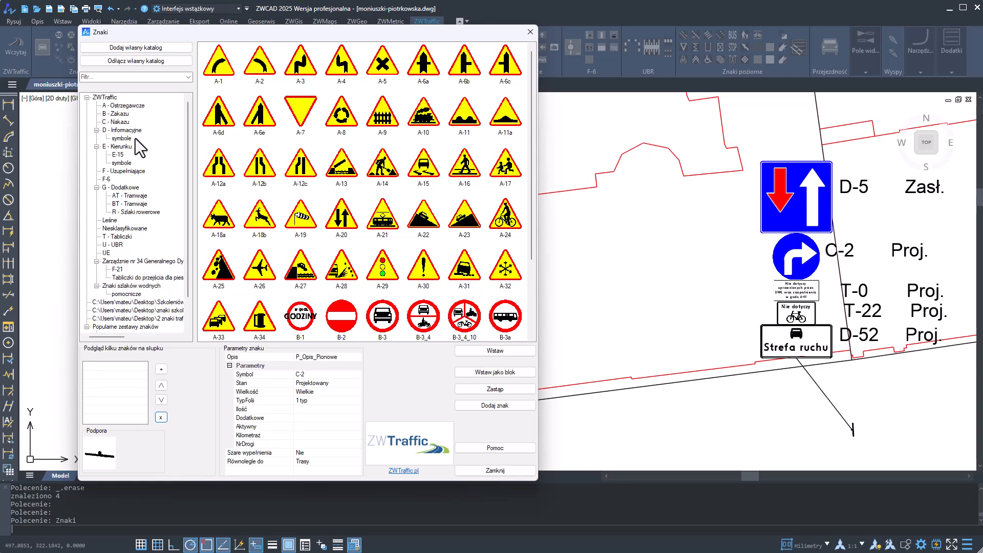
pyautogui.click(135, 131)
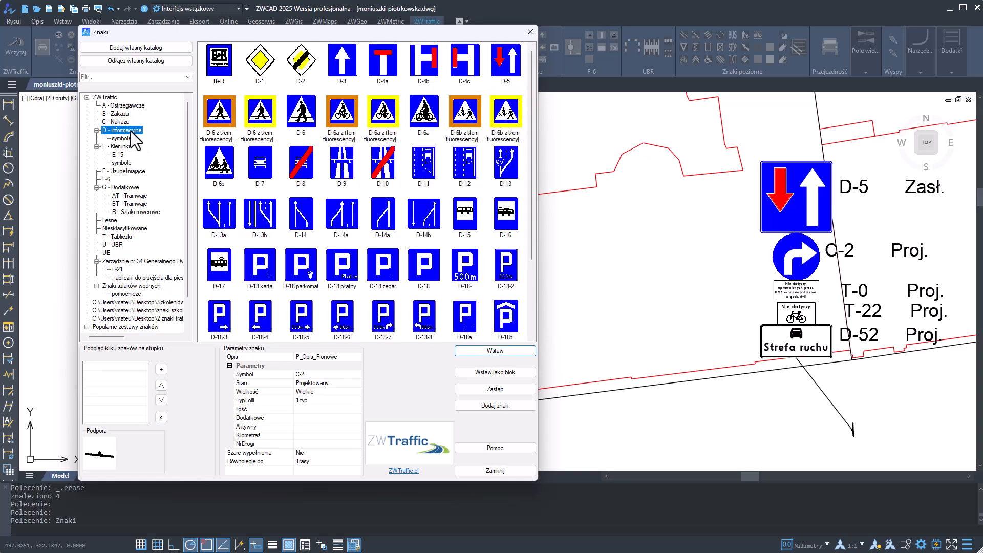
pyautogui.click(497, 65)
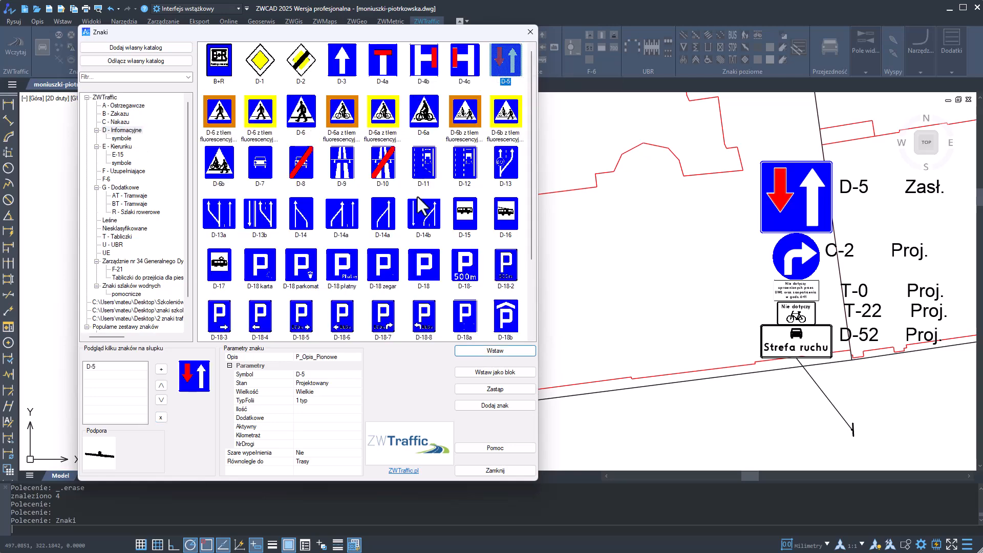
pyautogui.click(127, 123)
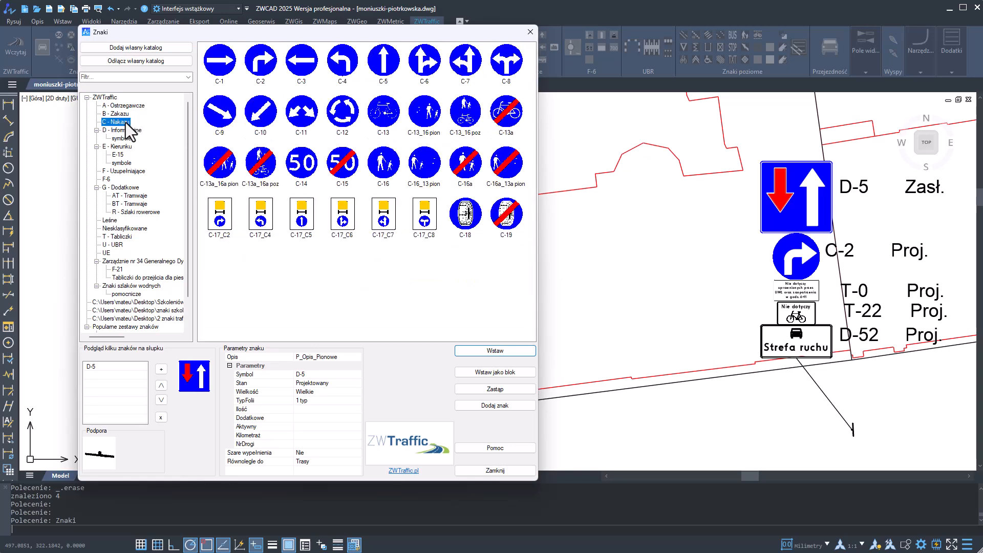
pyautogui.click(264, 63)
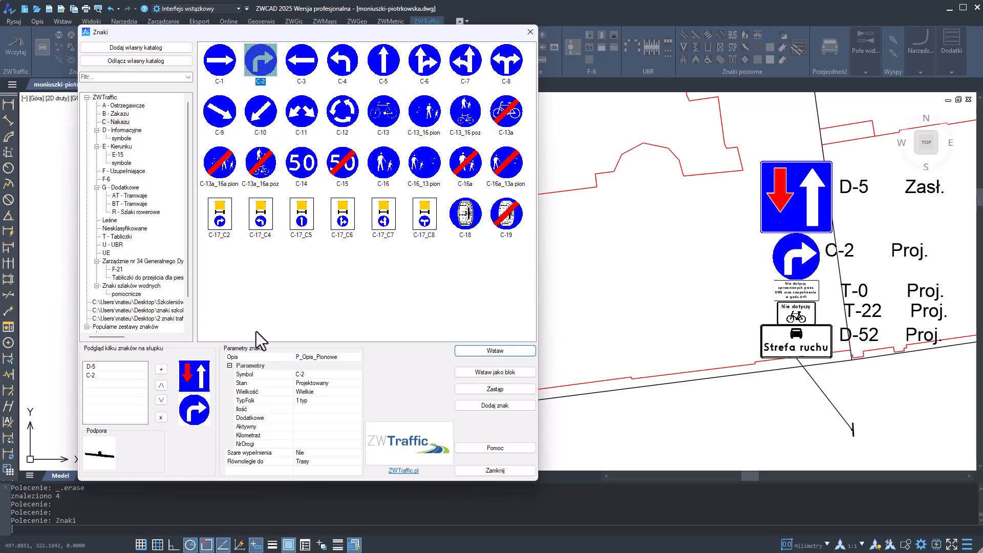
# Add plate T-22 from T - Tabliczki and sign D-52 from D - Informacyjne to the post's sign list.
pyautogui.click(129, 237)
pyautogui.scroll(-6, 351, 252)
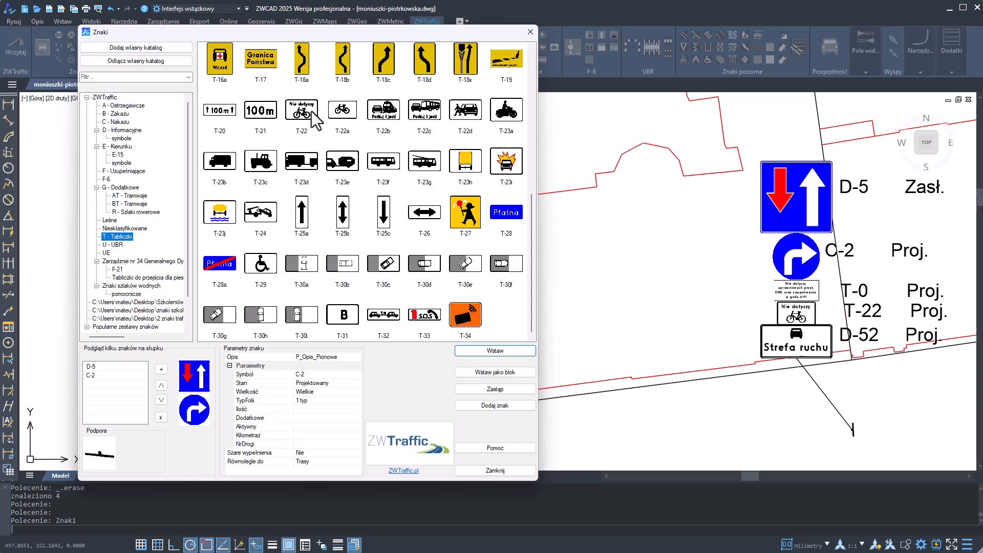
pyautogui.doubleClick(312, 113)
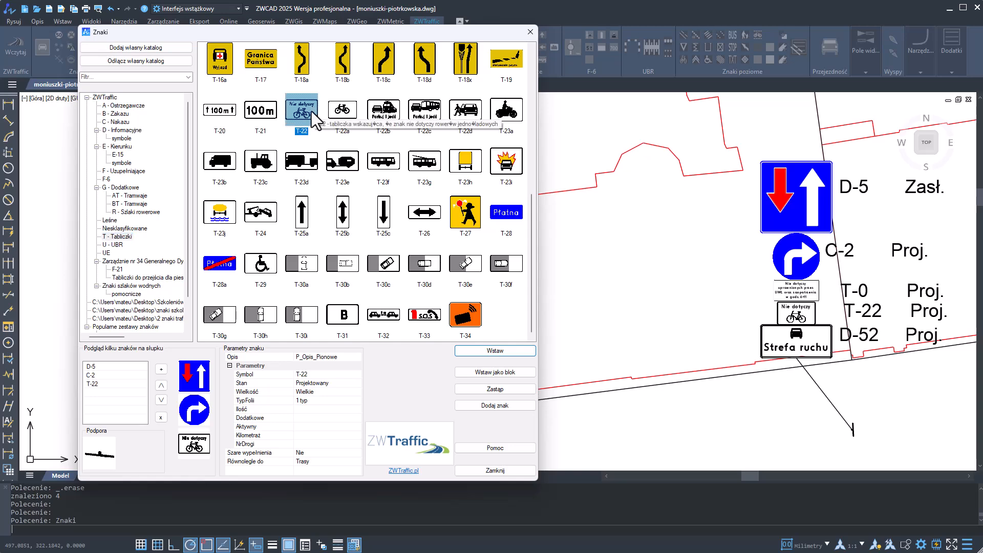
pyautogui.click(123, 131)
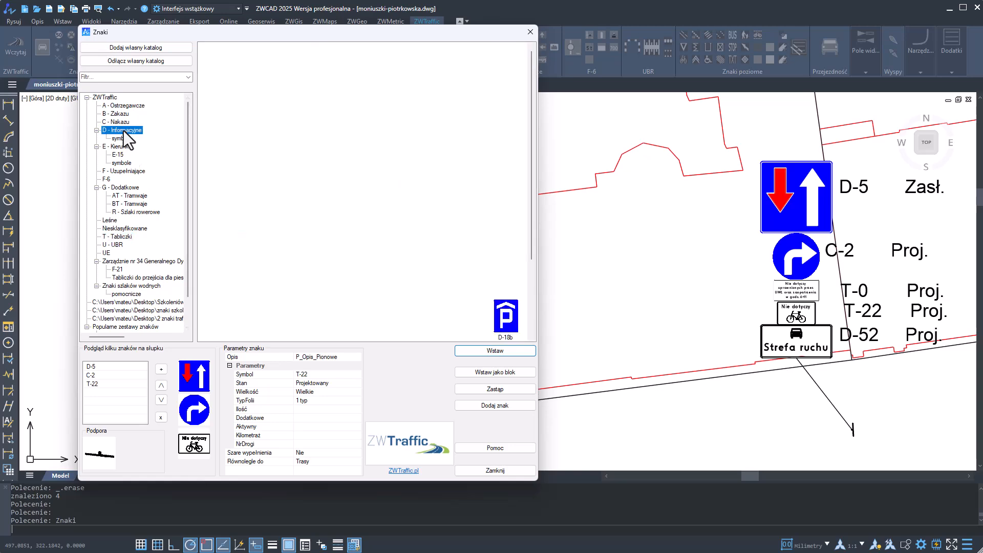
pyautogui.scroll(-8, 301, 190)
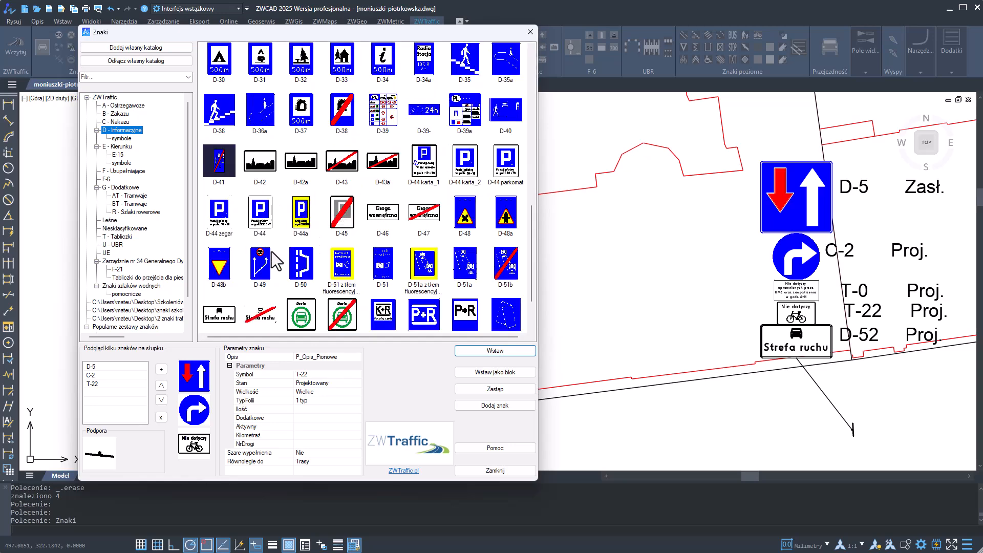
pyautogui.doubleClick(233, 313)
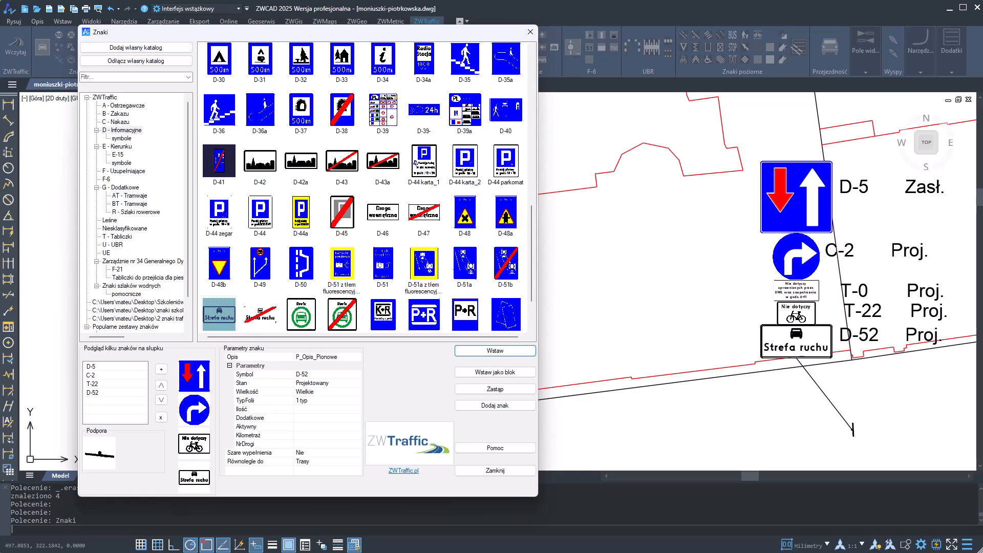
# Check the covered sign in Street View, return to ZWCAD and set D-5's state to Zasłonięty in the sign list.
pyautogui.hotkey('alt', 'Tab')
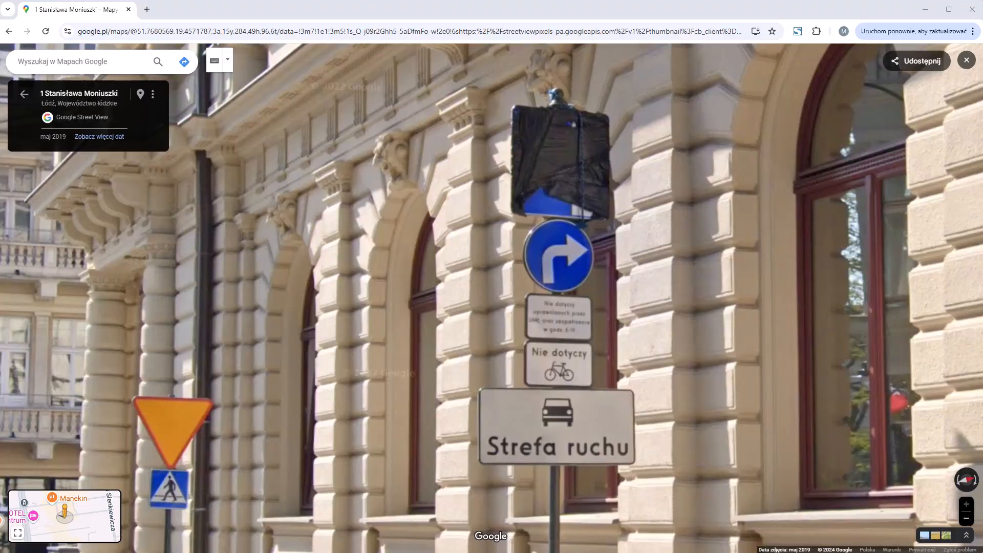
pyautogui.hotkey('alt', 'Tab')
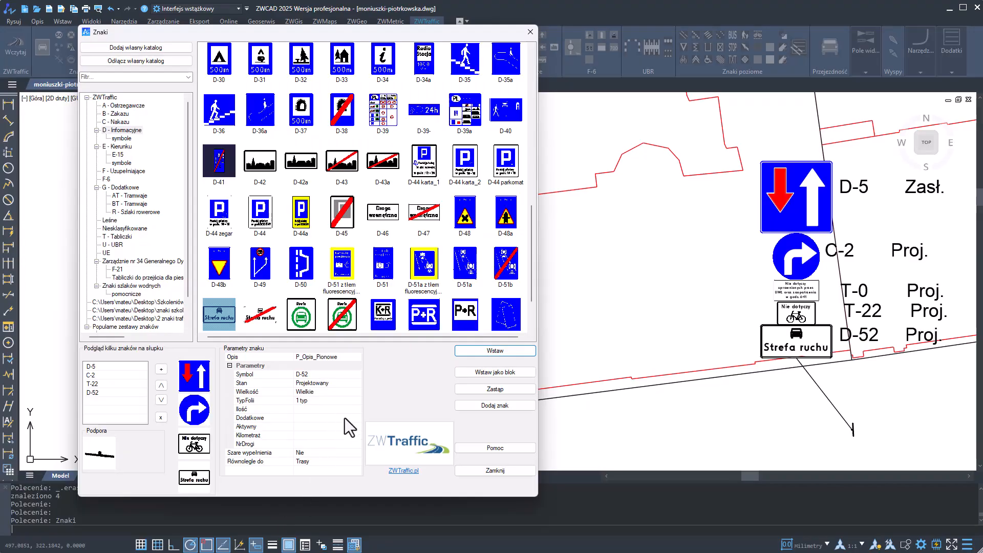
pyautogui.click(92, 367)
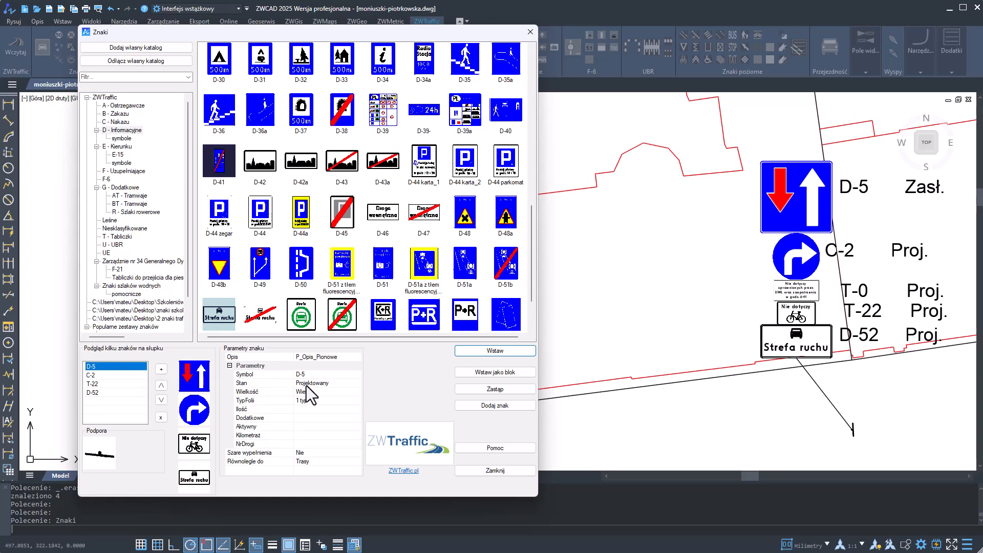
pyautogui.click(334, 384)
pyautogui.click(358, 383)
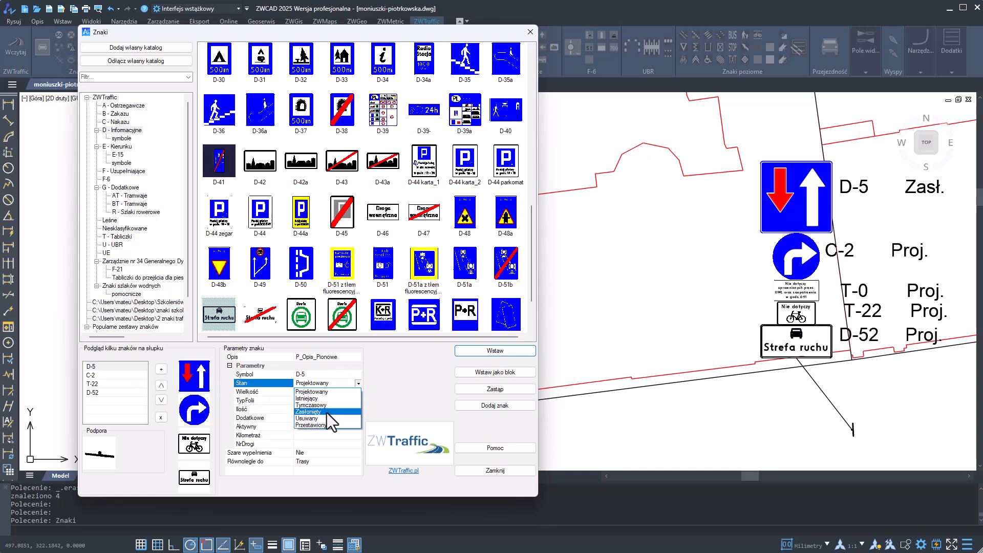
pyautogui.click(328, 412)
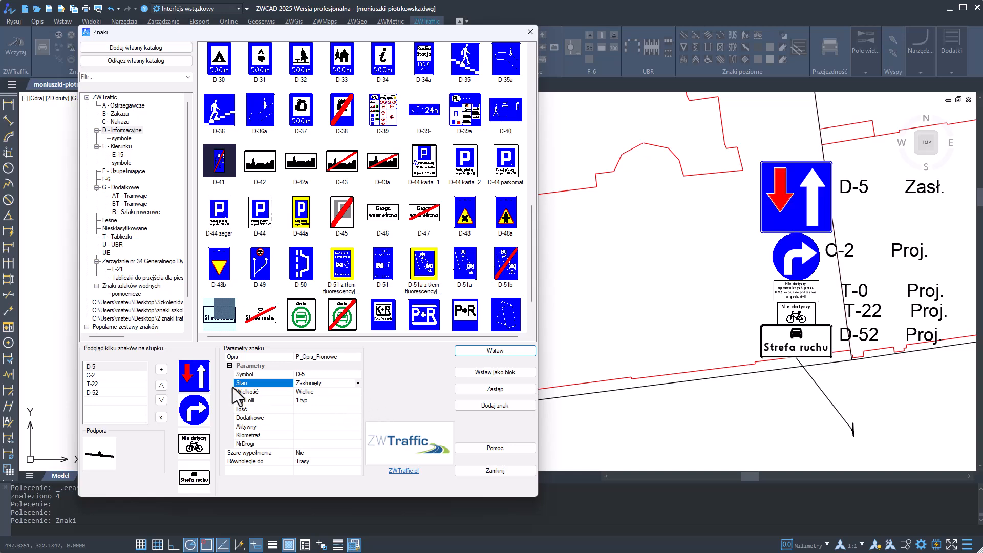
# Set the size of the C-2 sign and the T-22 plate to Mini.
pyautogui.click(103, 377)
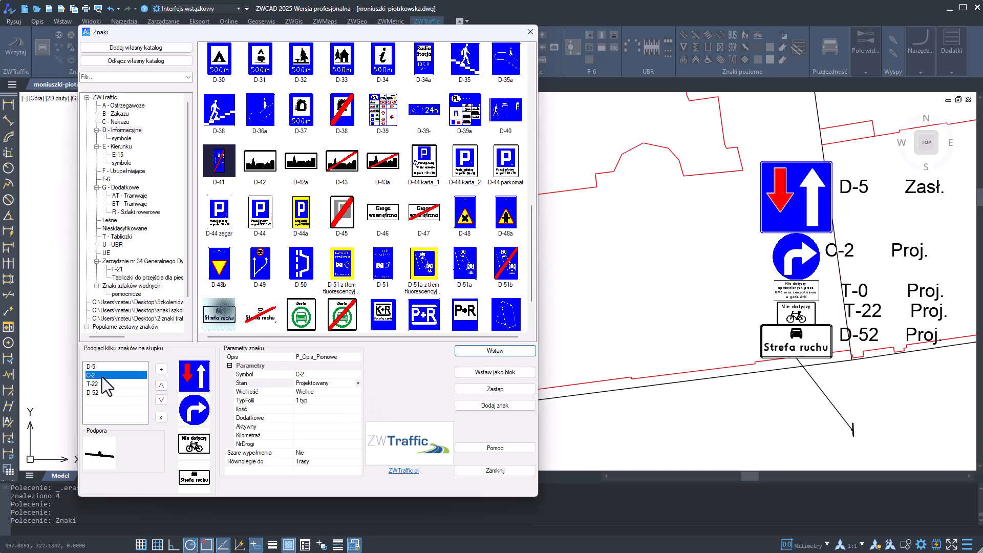
pyautogui.click(340, 392)
pyautogui.click(358, 392)
pyautogui.click(327, 427)
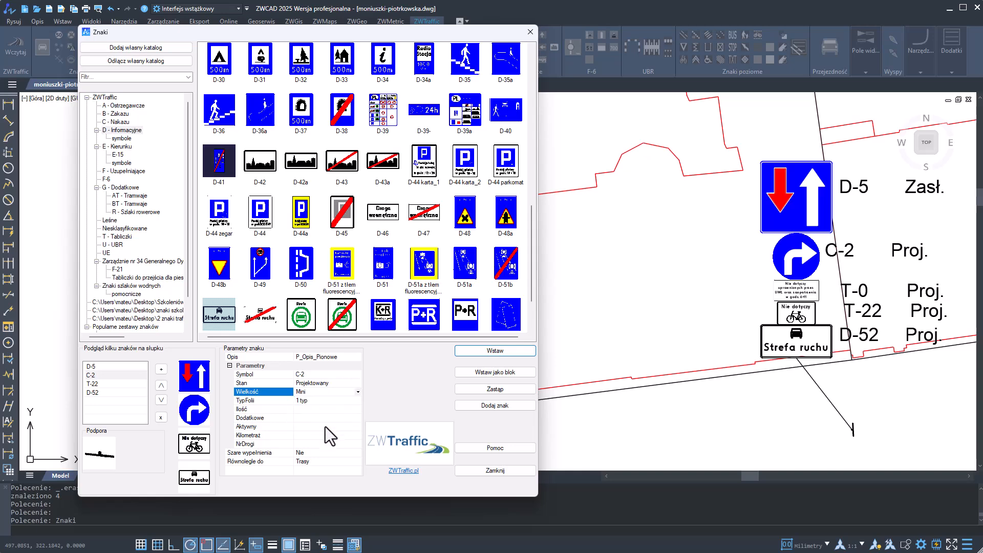
pyautogui.click(96, 385)
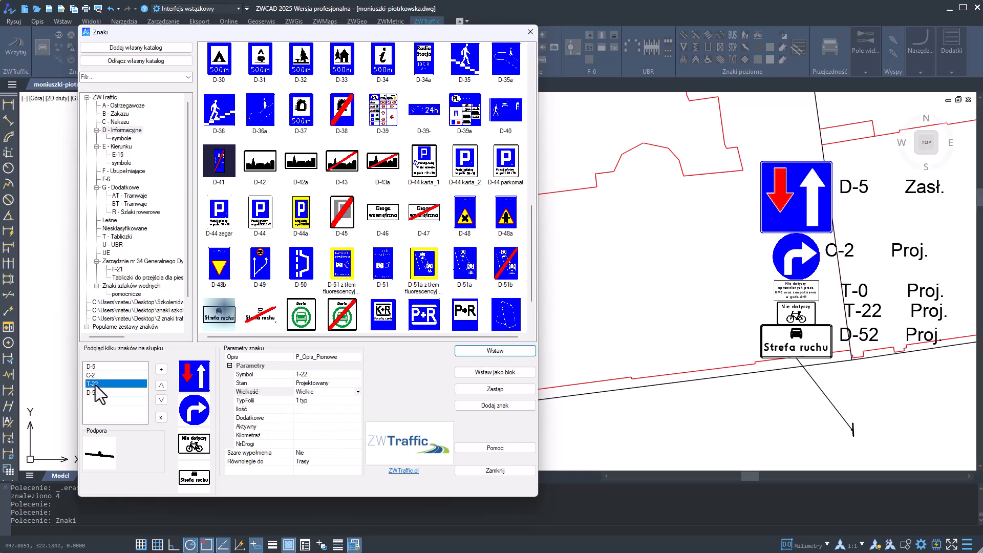
pyautogui.click(357, 393)
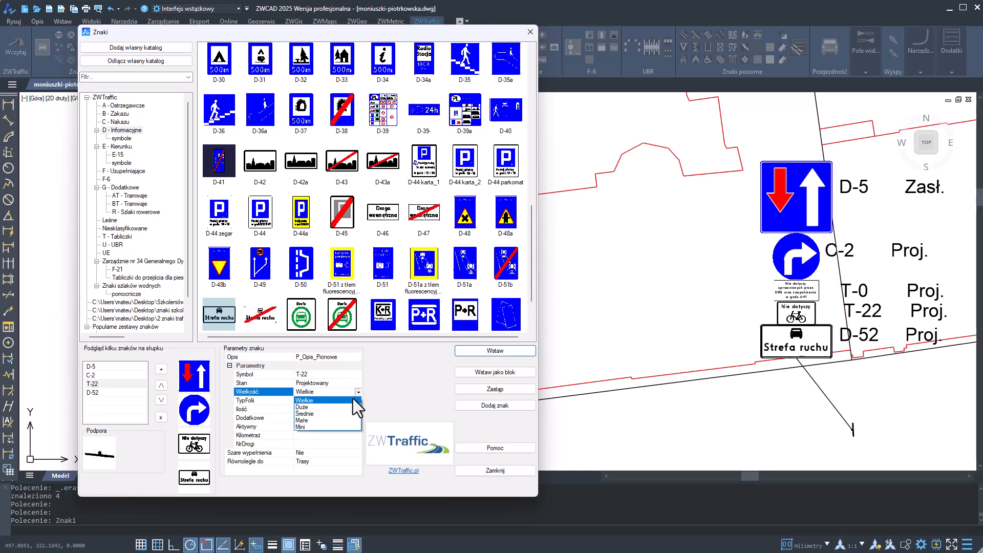
pyautogui.click(329, 426)
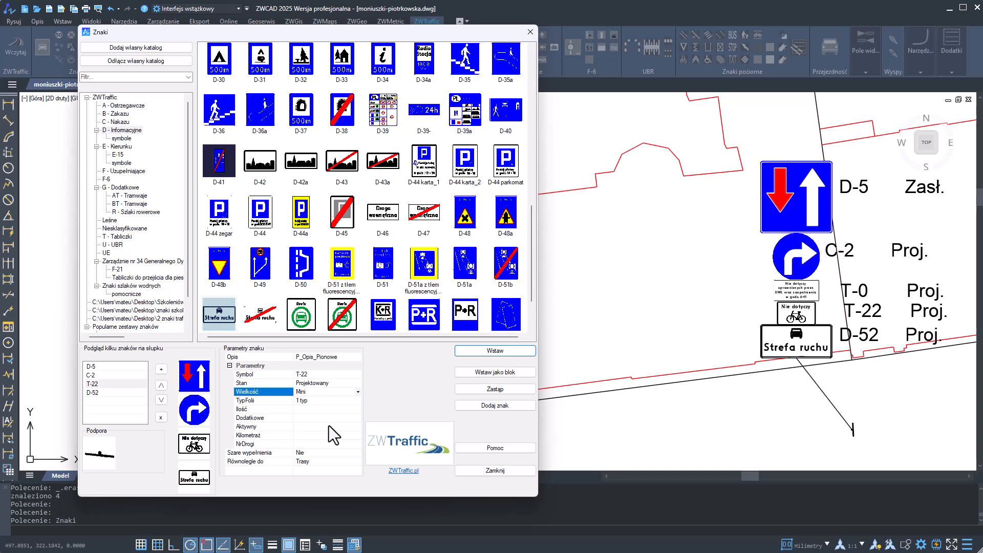
# Insert the sign post just below the upper street line, oriented toward the opposite street line, and accept the plate text "Nie dotyczy".
pyautogui.click(484, 353)
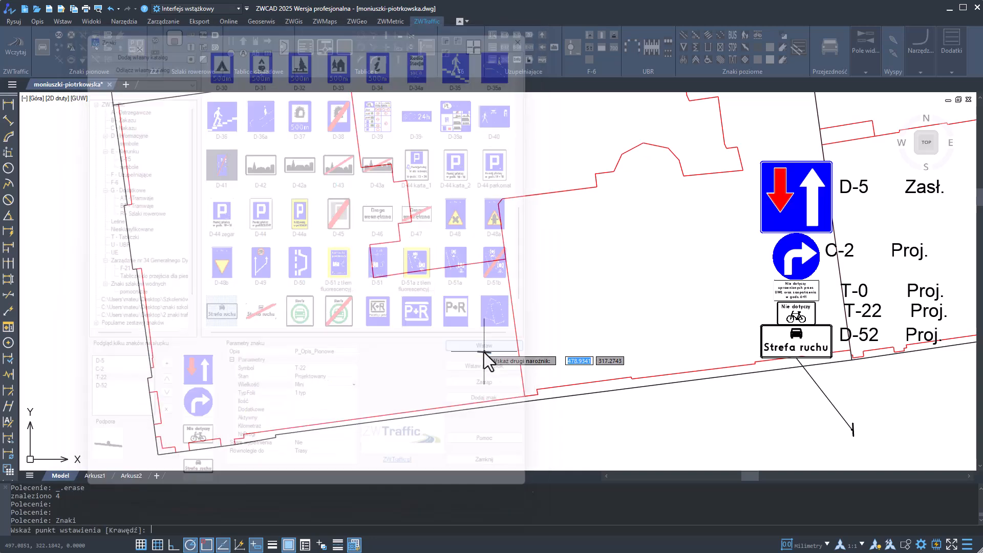
pyautogui.moveTo(523, 378)
pyautogui.mouseDown(button='middle')
pyautogui.moveTo(509, 334)
pyautogui.moveTo(422, 270)
pyautogui.mouseUp(button='middle')
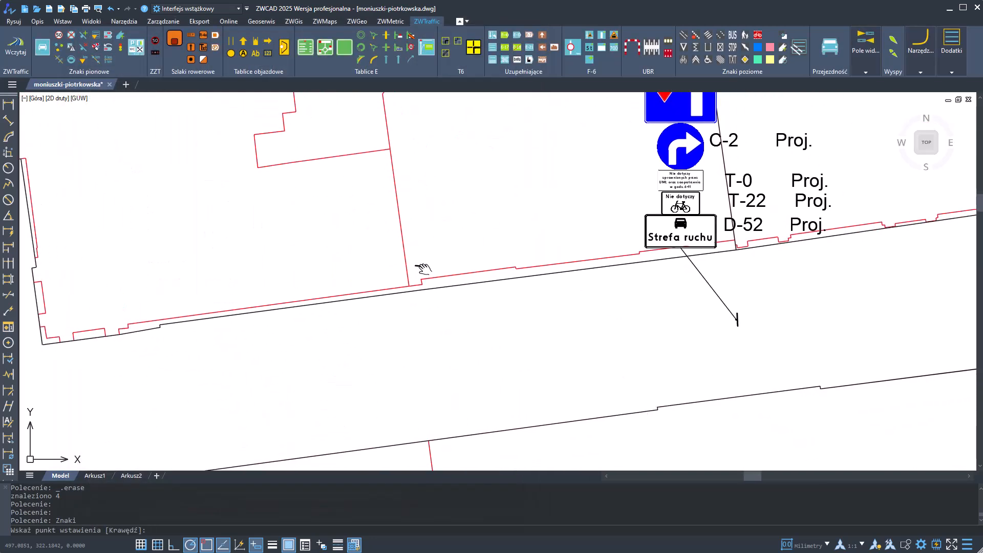
pyautogui.click(445, 298)
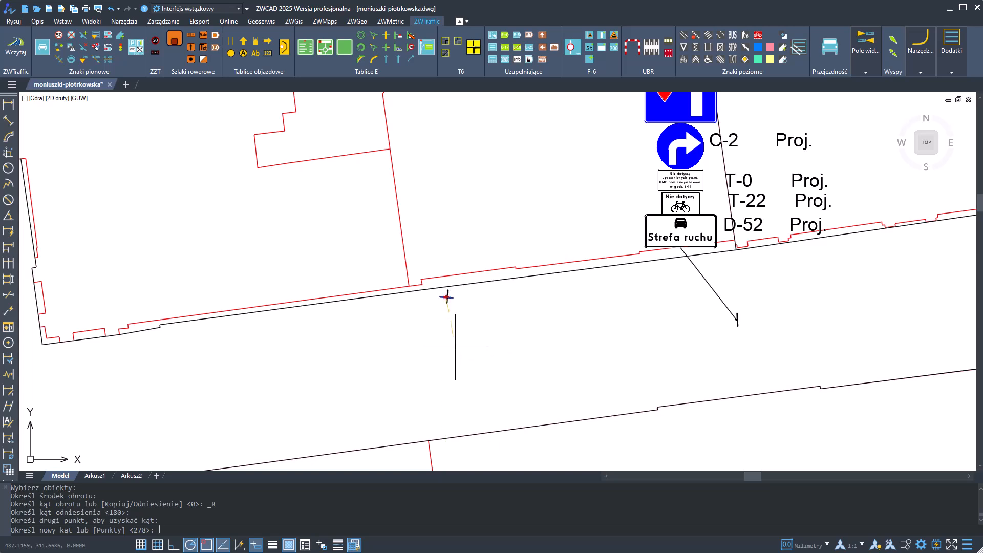
pyautogui.click(466, 437)
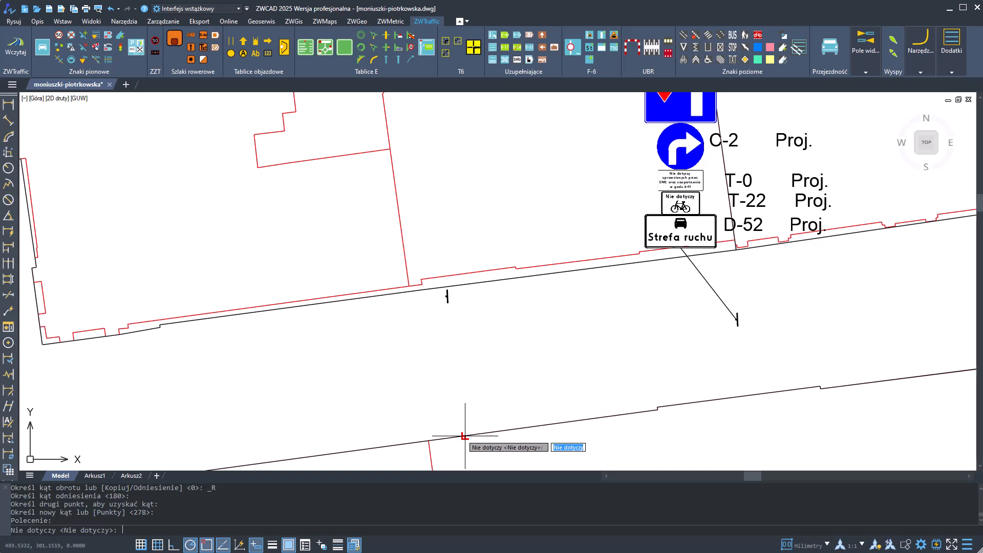
pyautogui.press('Return')
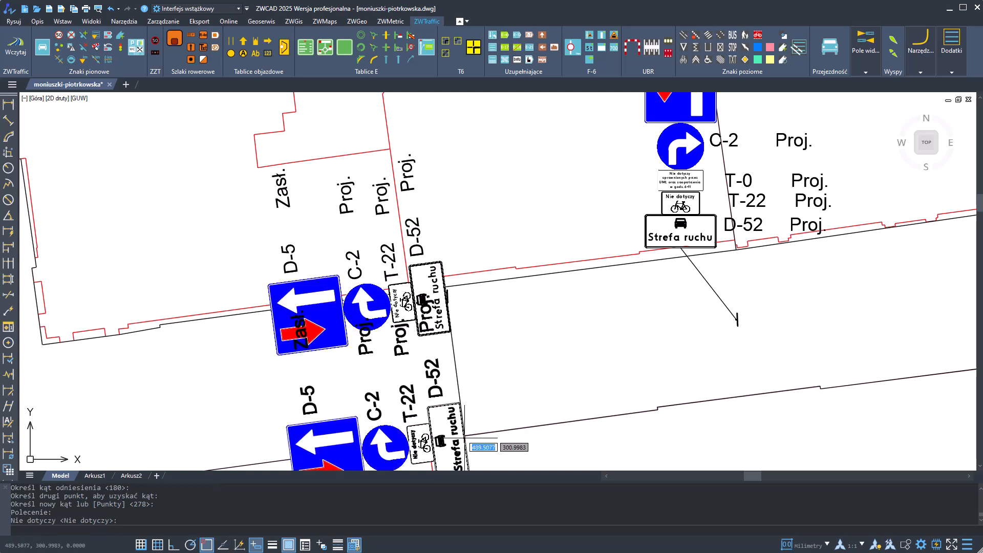
# Place the sign stack with its leader inside the building outline up and left of the post, and close the sign library.
pyautogui.moveTo(423, 315); pyautogui.dragTo(488, 390, button='middle')
pyautogui.click(488, 392)
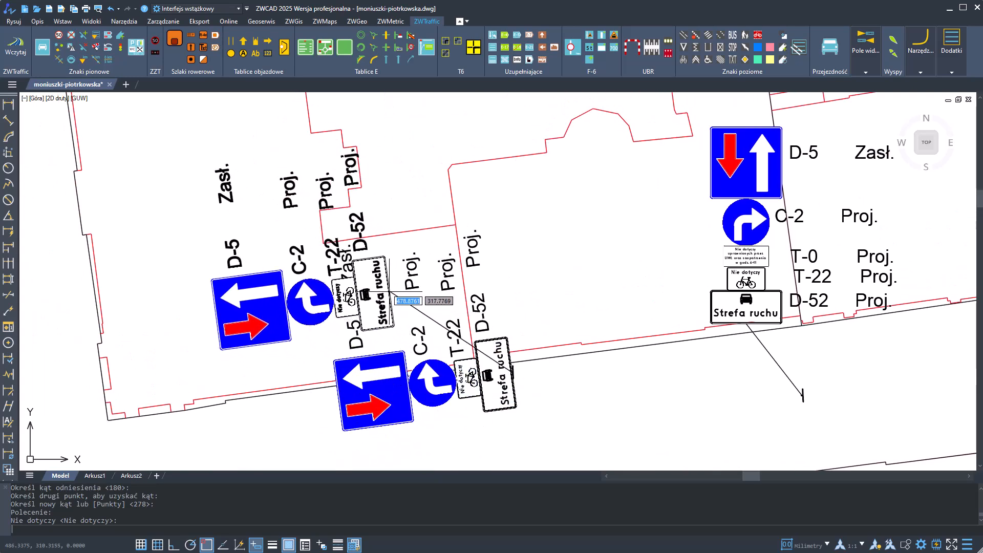
pyautogui.press('Return')
pyautogui.press('Return')
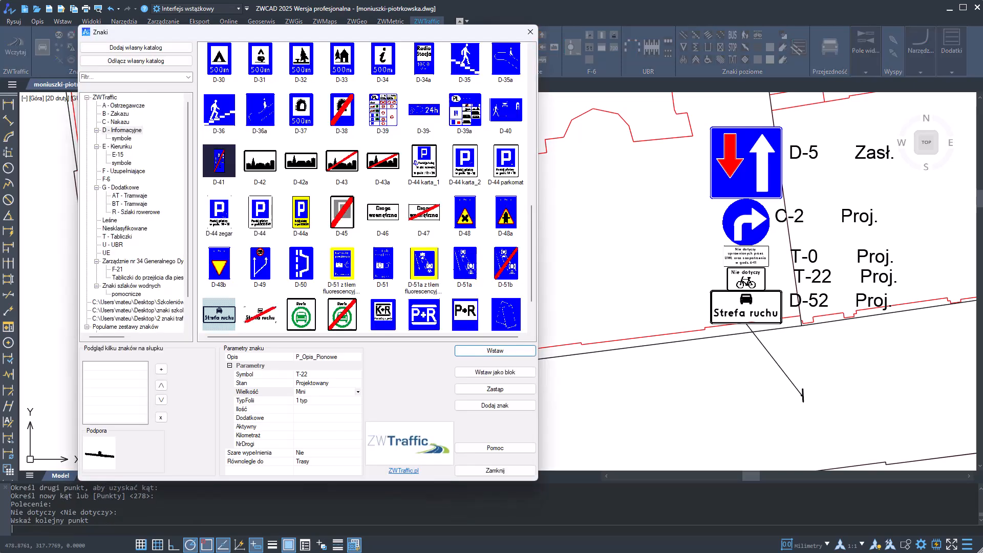
pyautogui.click(513, 470)
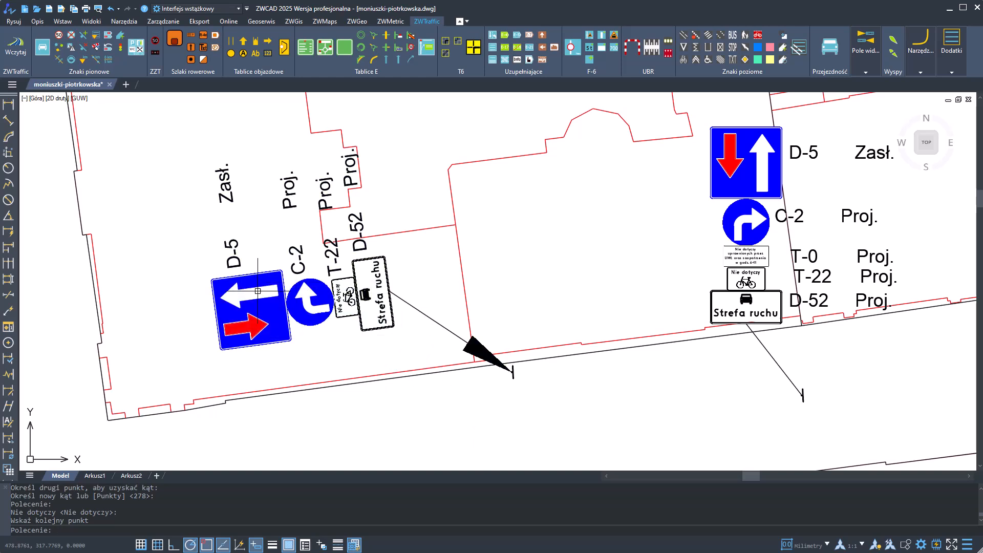
# Turn off grouping so the parts of the inserted sign assembly can be selected individually.
pyautogui.click(407, 336)
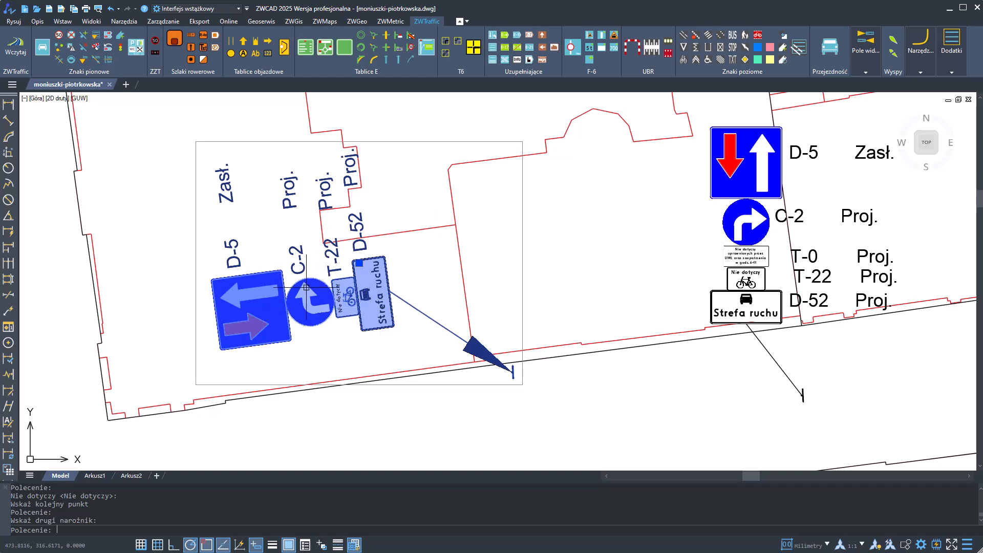
pyautogui.moveTo(946, 64)
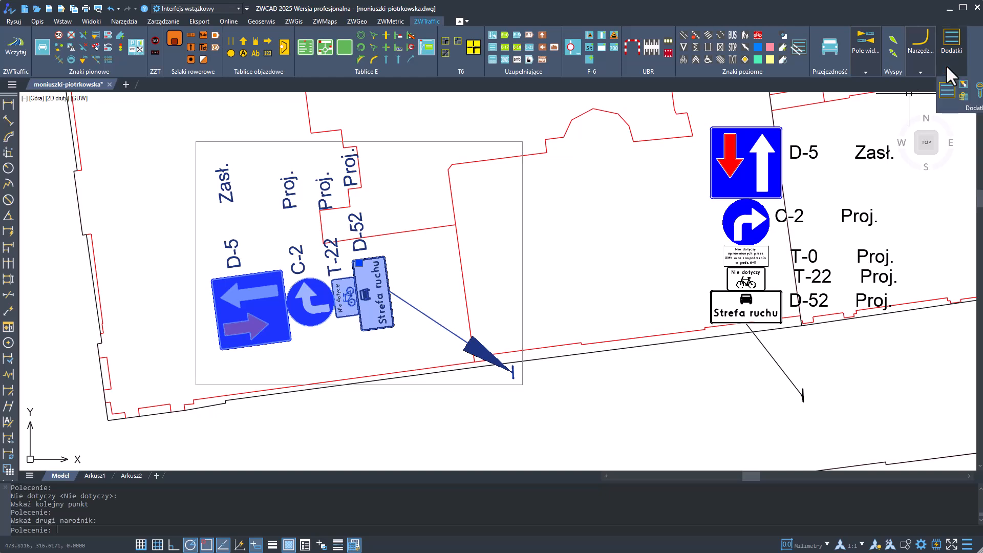
pyautogui.click(965, 86)
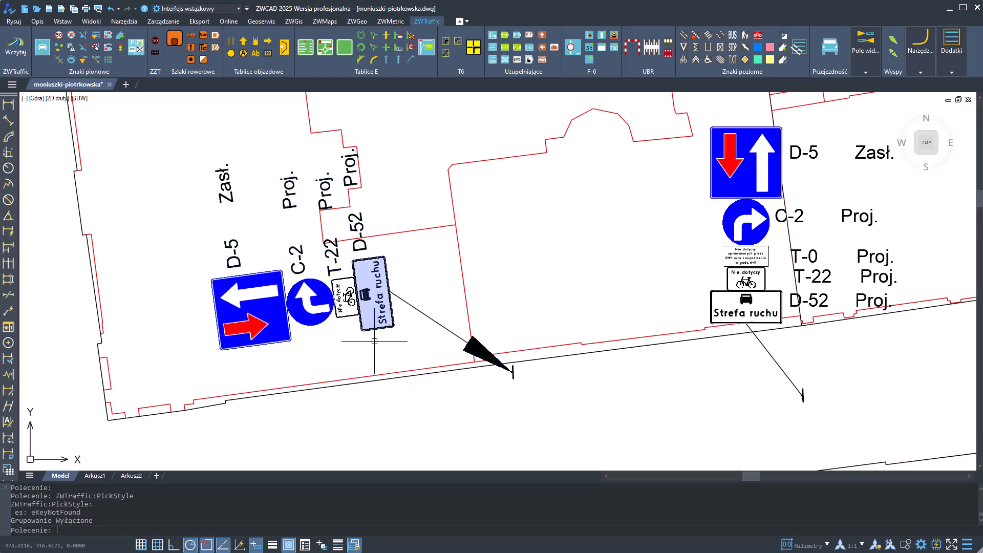
# Rotate the four signs with their labels upright about the leader's end at D-52, using two edge midpoints of the T-22 plate as reference.
pyautogui.click(374, 297)
pyautogui.click(338, 296)
pyautogui.click(310, 300)
pyautogui.click(259, 310)
pyautogui.click(243, 263)
pyautogui.click(296, 256)
pyautogui.click(330, 252)
pyautogui.click(355, 246)
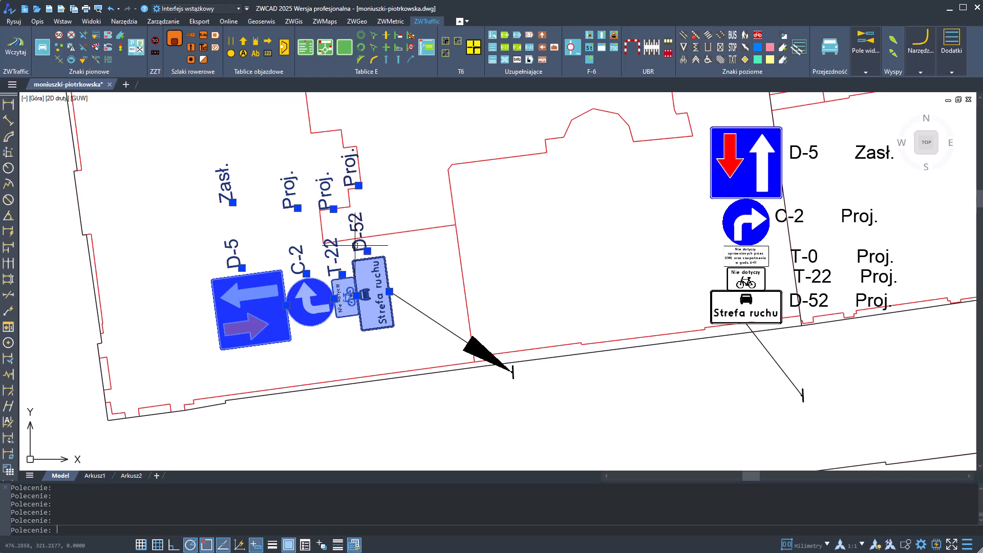
pyautogui.write('RO')
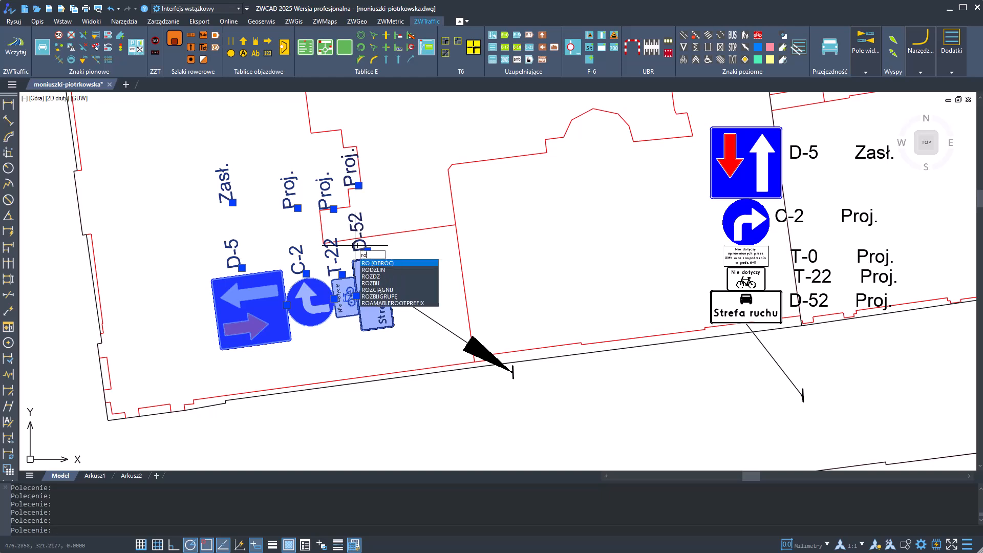
pyautogui.press('Return')
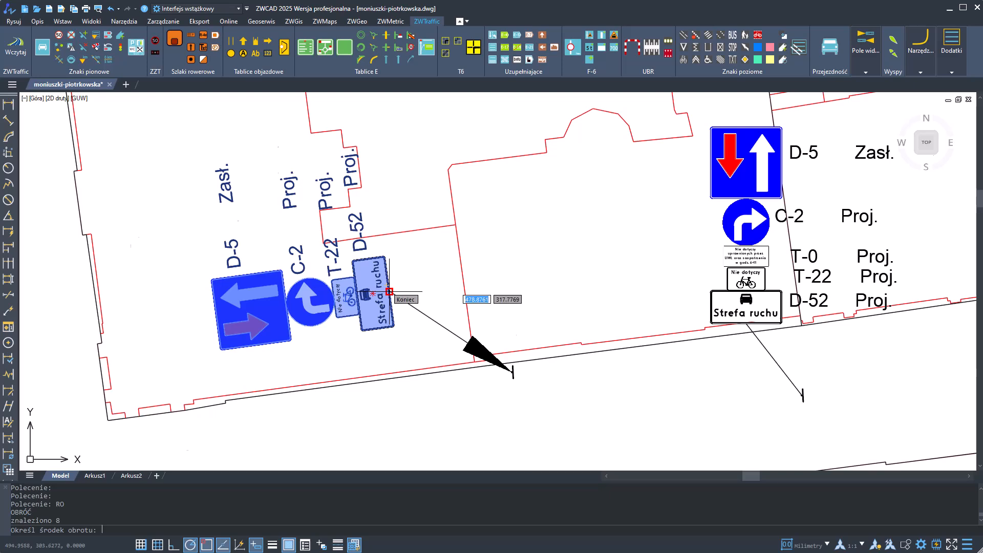
pyautogui.scroll(5, 389, 292)
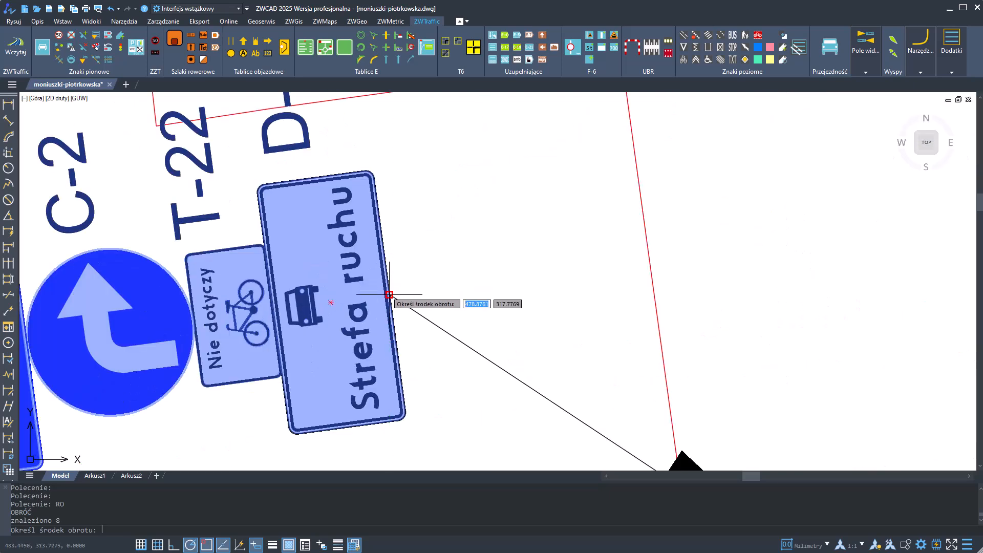
pyautogui.scroll(4, 389, 291)
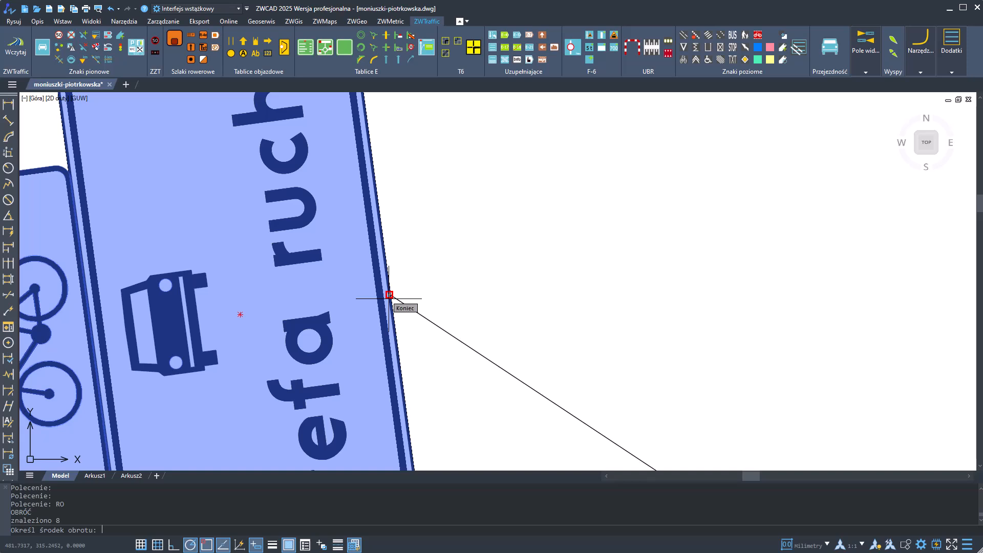
pyautogui.click(389, 295)
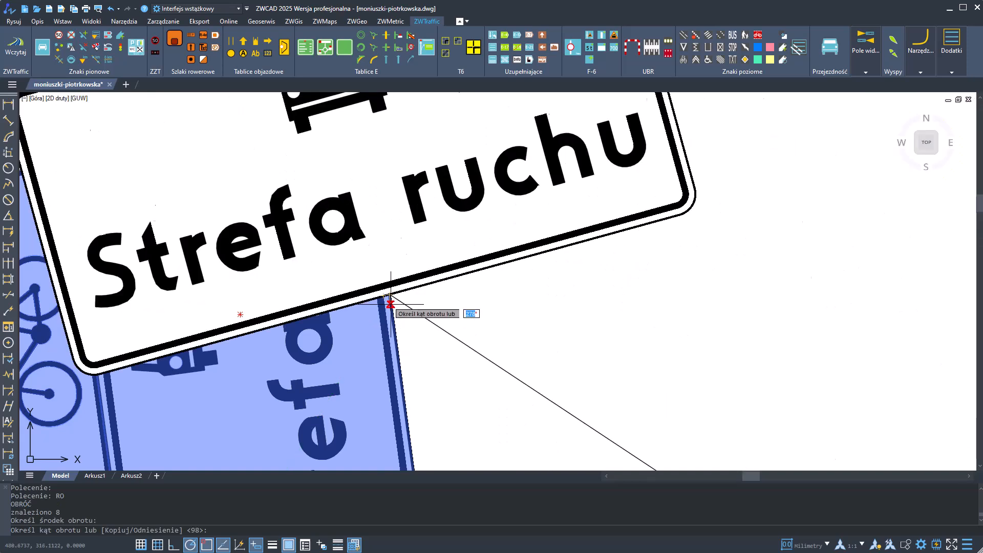
pyautogui.scroll(-2, 390, 318)
pyautogui.scroll(-3, 391, 320)
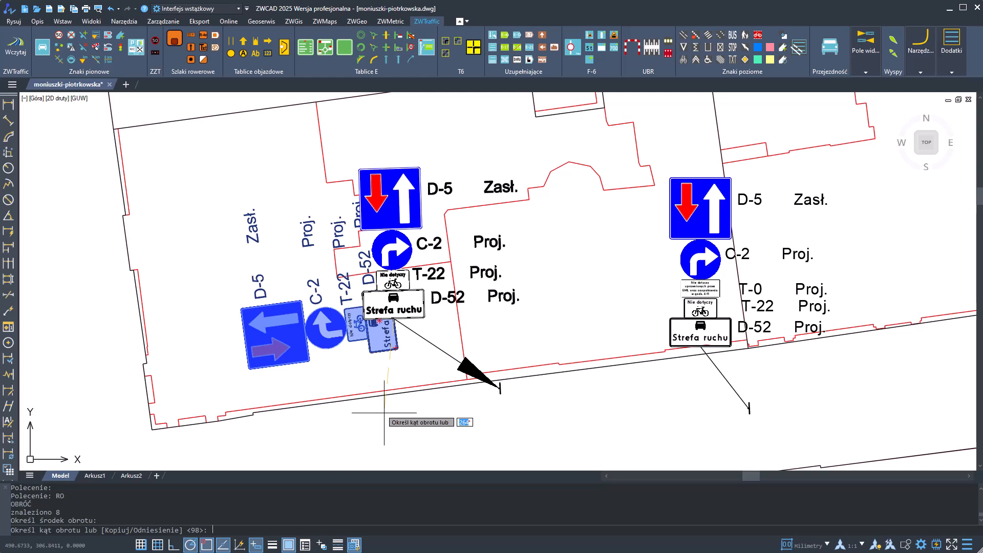
pyautogui.write('o')
pyautogui.press('Return')
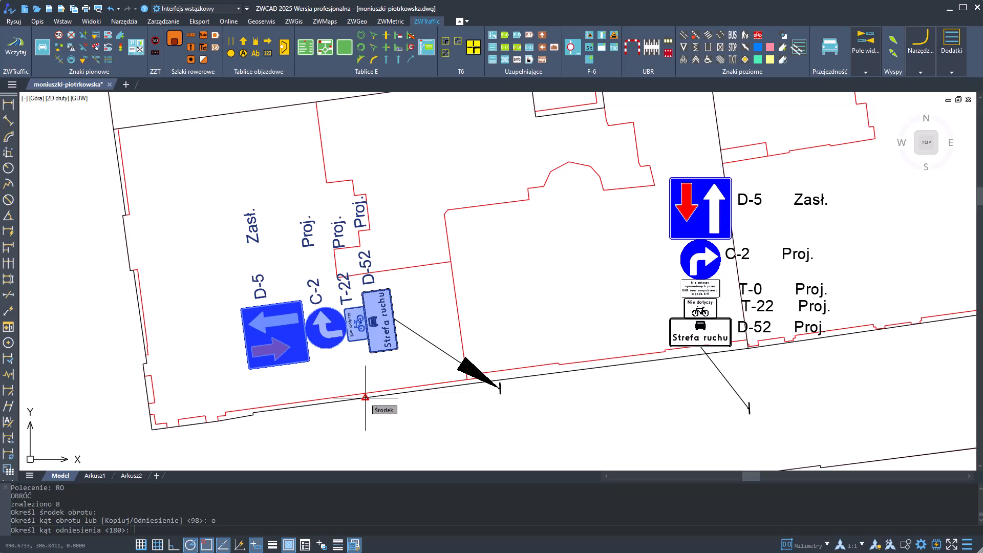
pyautogui.scroll(4, 347, 352)
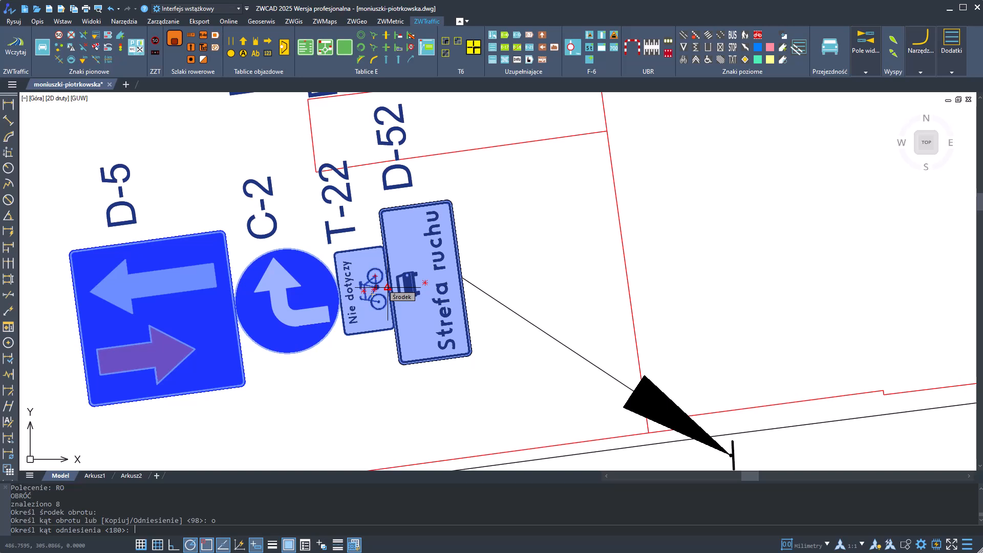
pyautogui.click(388, 288)
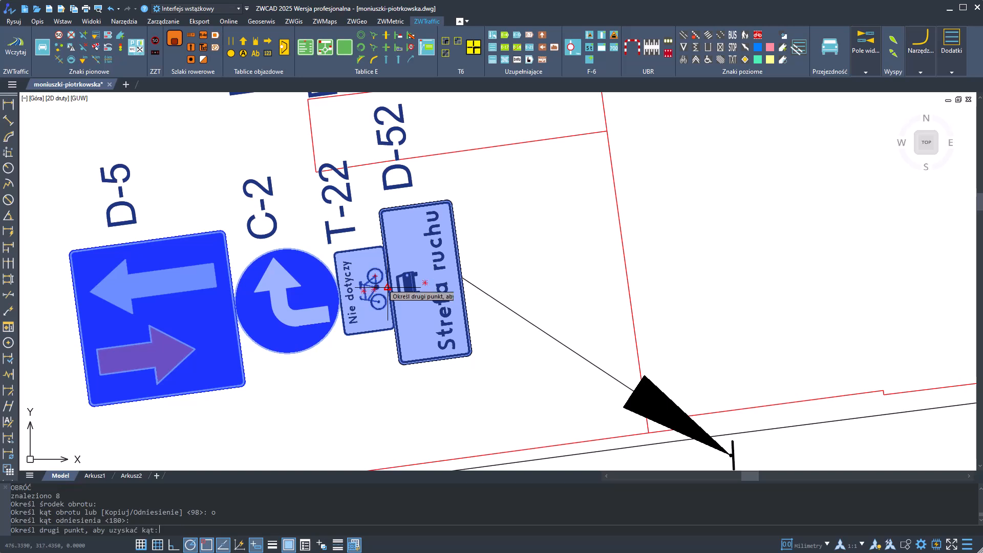
pyautogui.click(340, 294)
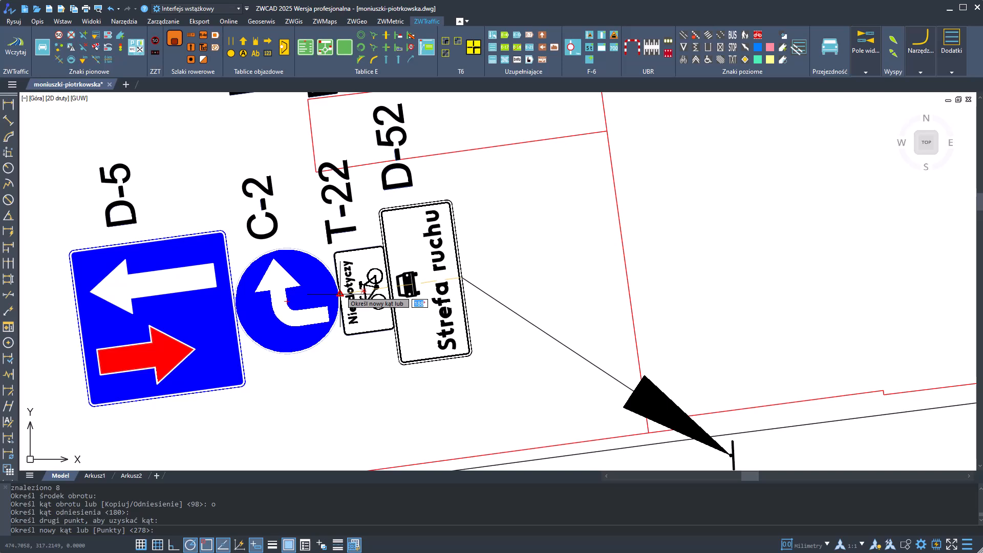
pyautogui.scroll(-6, 355, 265)
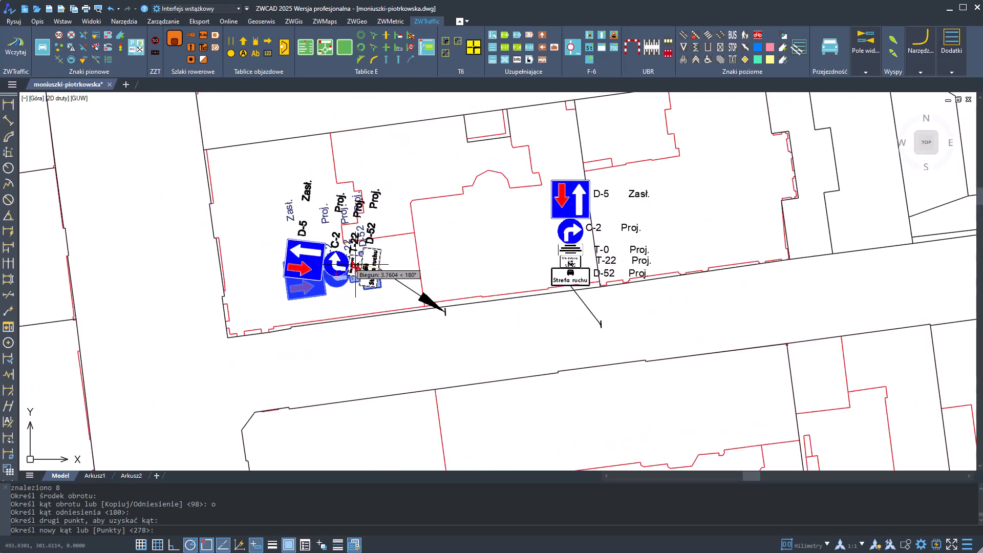
pyautogui.click(375, 157)
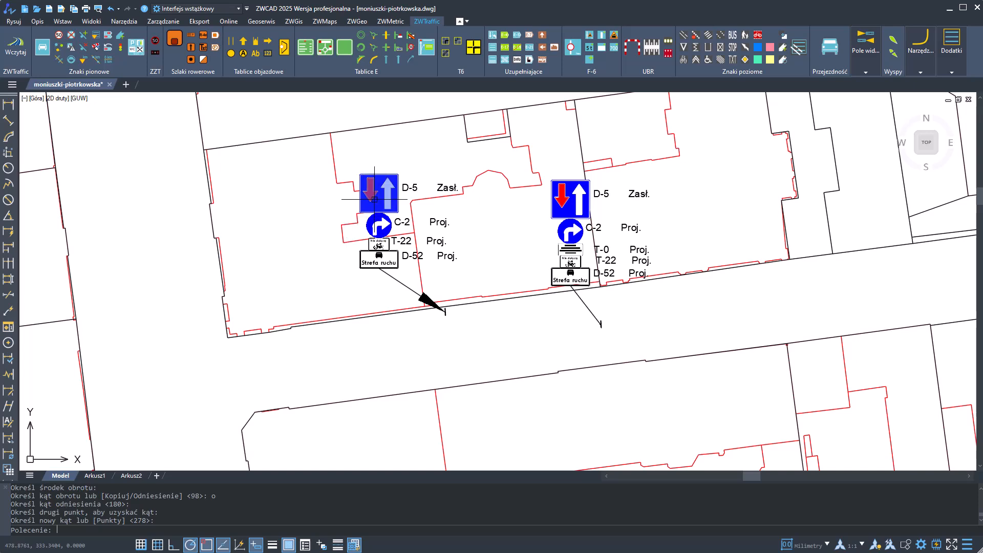
pyautogui.scroll(3, 376, 200)
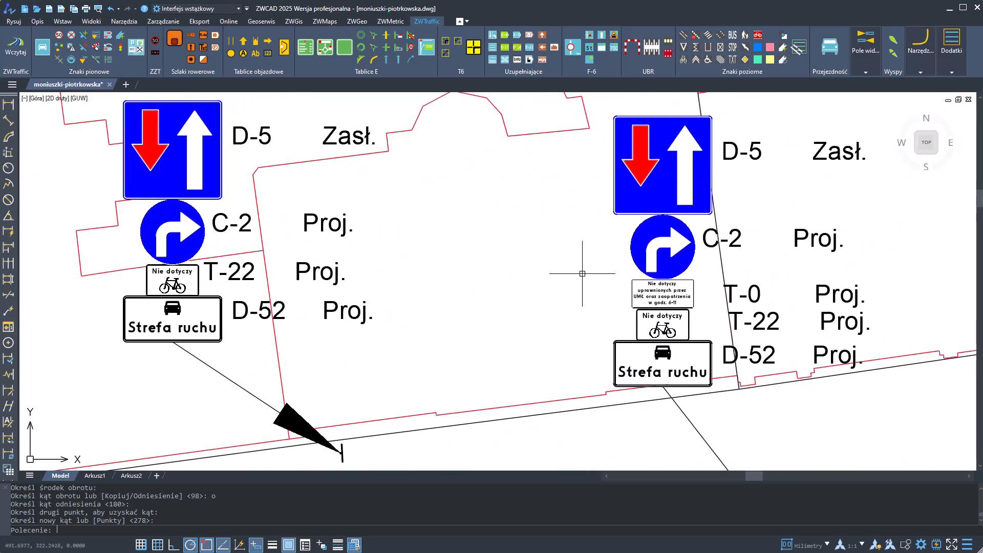
# Create a T-0 text plate with the four lines "Nie dotyczy / uprawnionych przez / UMŁ oraz zaopatrzenia / w godz. 6-11".
pyautogui.scroll(2, 639, 278)
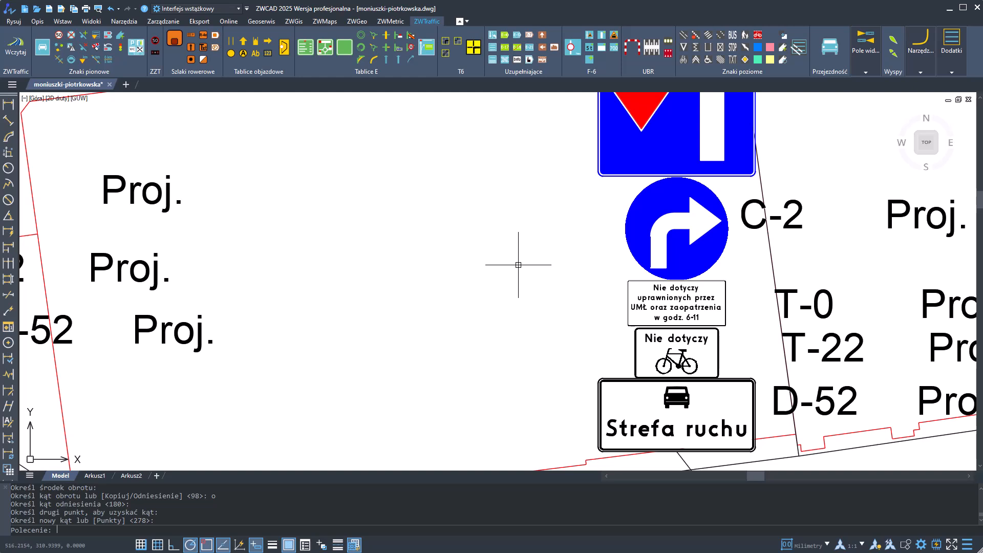
pyautogui.click(515, 60)
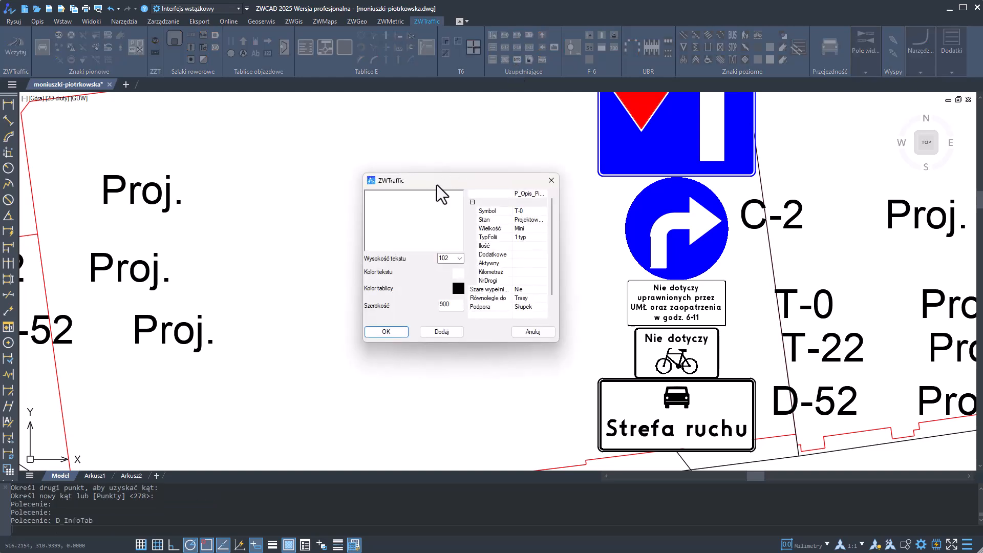
pyautogui.click(424, 224)
pyautogui.write('Nie do')
pyautogui.write('tyczy,')
pyautogui.write('uprawnionych')
pyautogui.write(' przez')
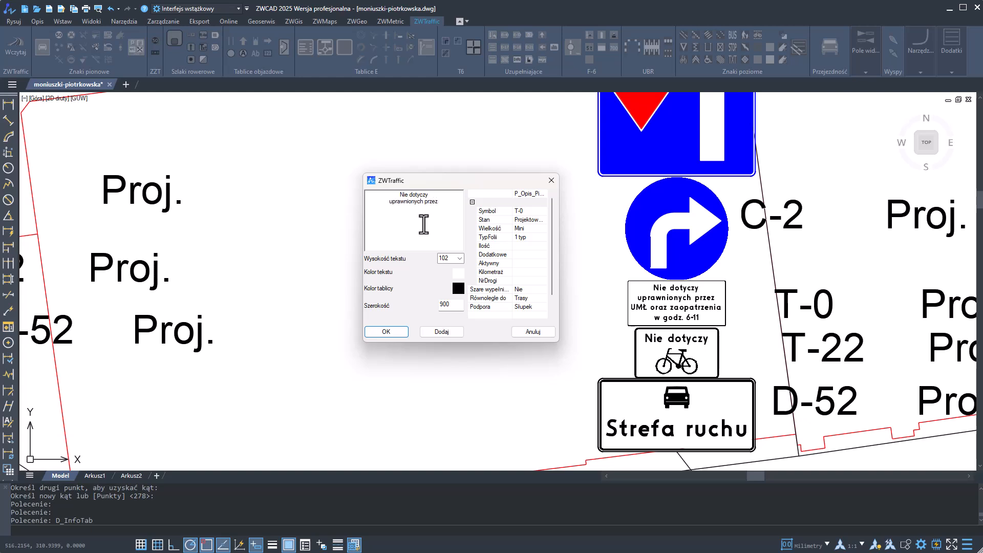
pyautogui.write('UMŁ')
pyautogui.write(' oraz zaop')
pyautogui.write('atrzenia')
pyautogui.write('w godz')
pyautogui.write('. 6-11')
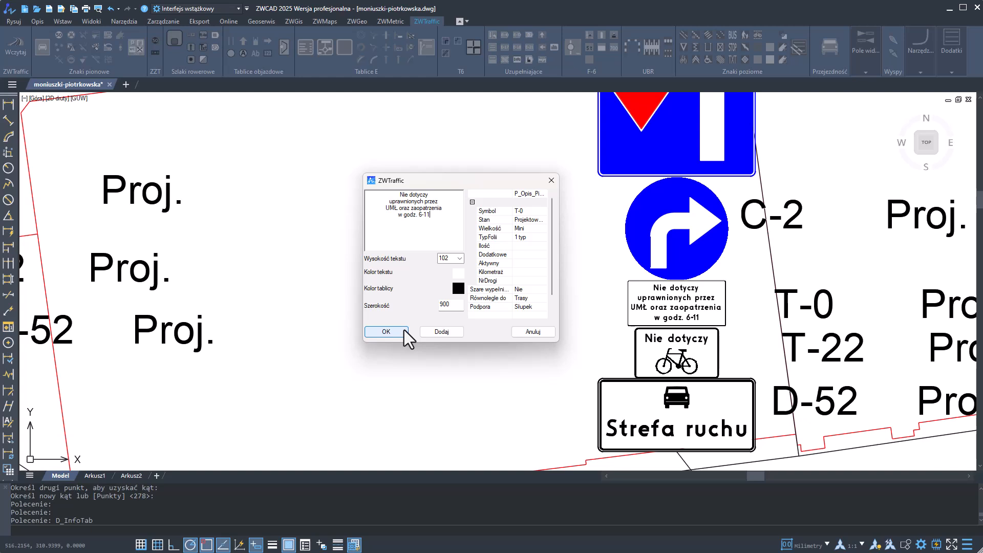
# Add the T-0 plate directly below the C-2 sign in the western sign stack and close the plate dialog.
pyautogui.click(435, 333)
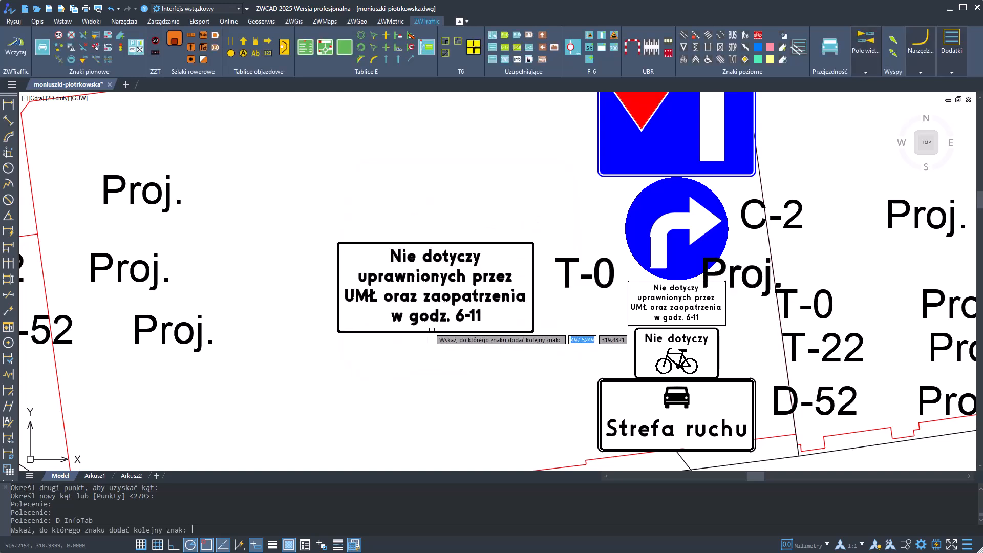
pyautogui.scroll(-2, 434, 333)
pyautogui.moveTo(392, 320); pyautogui.dragTo(508, 314, button='middle')
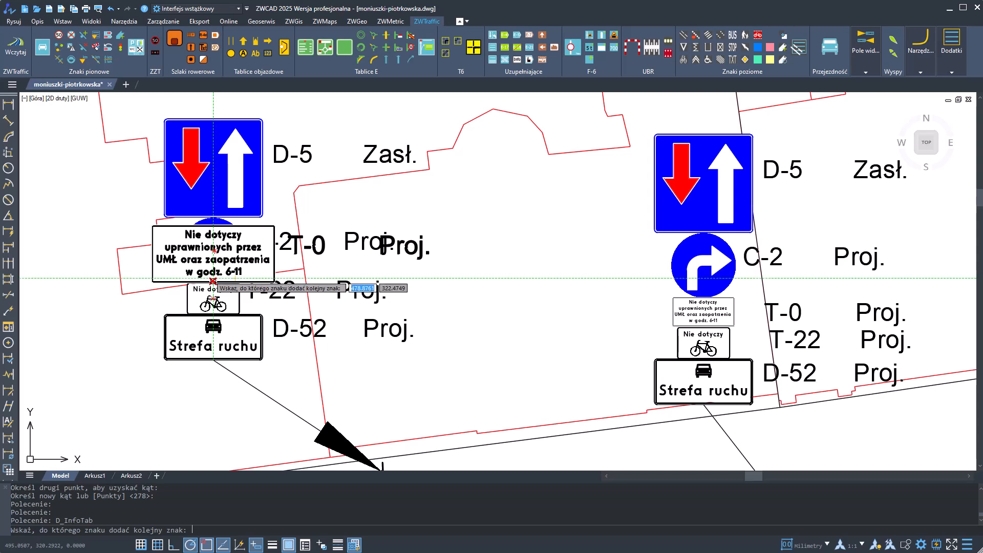
pyautogui.click(213, 282)
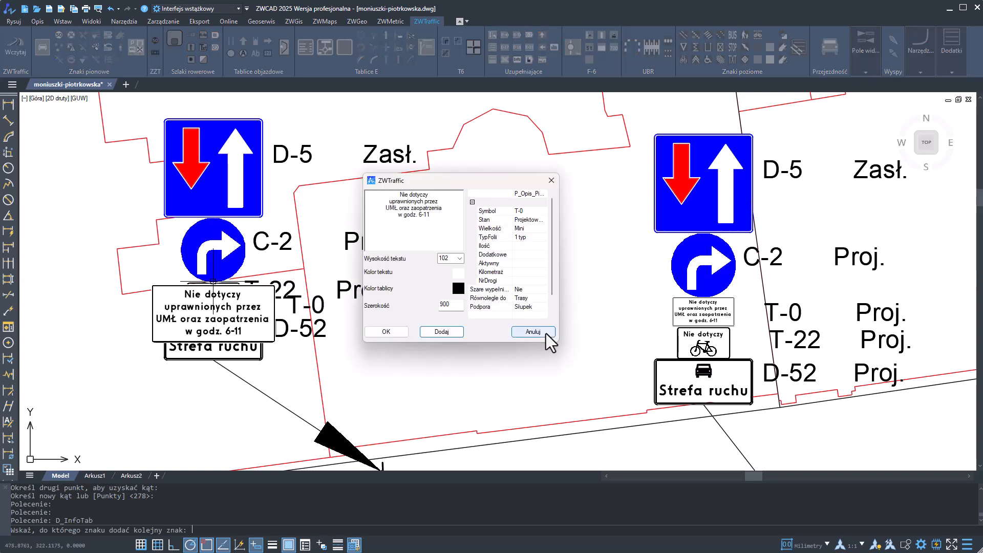
pyautogui.click(533, 332)
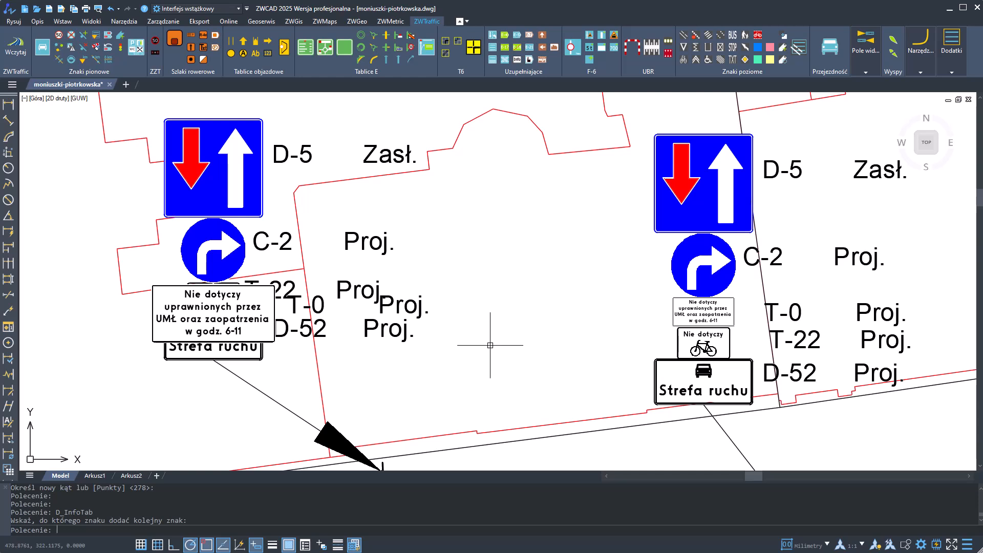
pyautogui.moveTo(476, 345); pyautogui.dragTo(557, 336, button='middle')
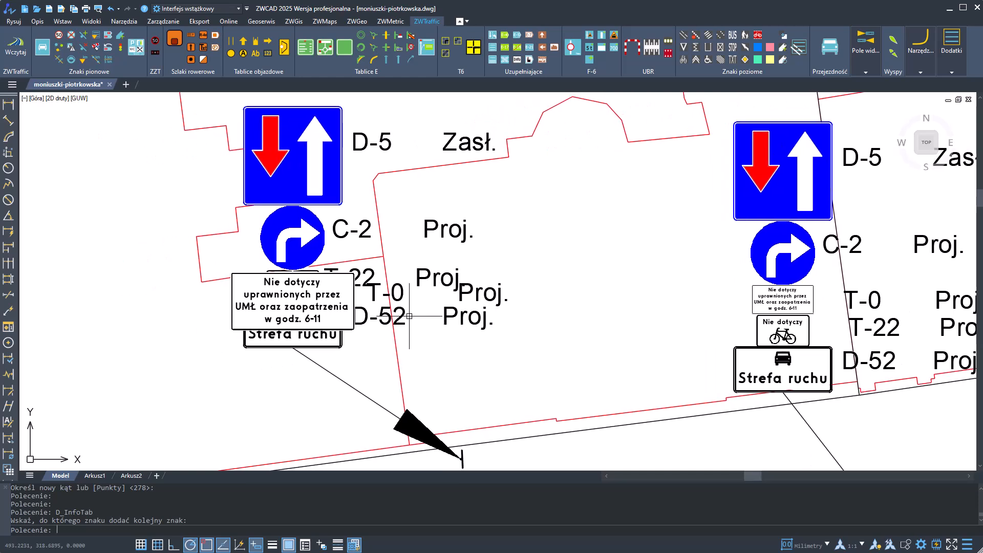
pyautogui.click(235, 294)
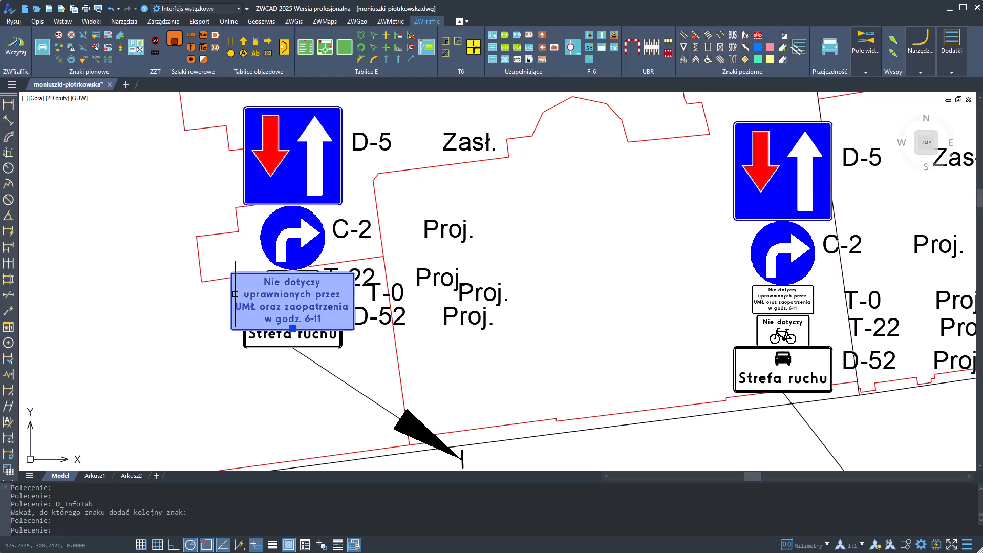
pyautogui.click(275, 240)
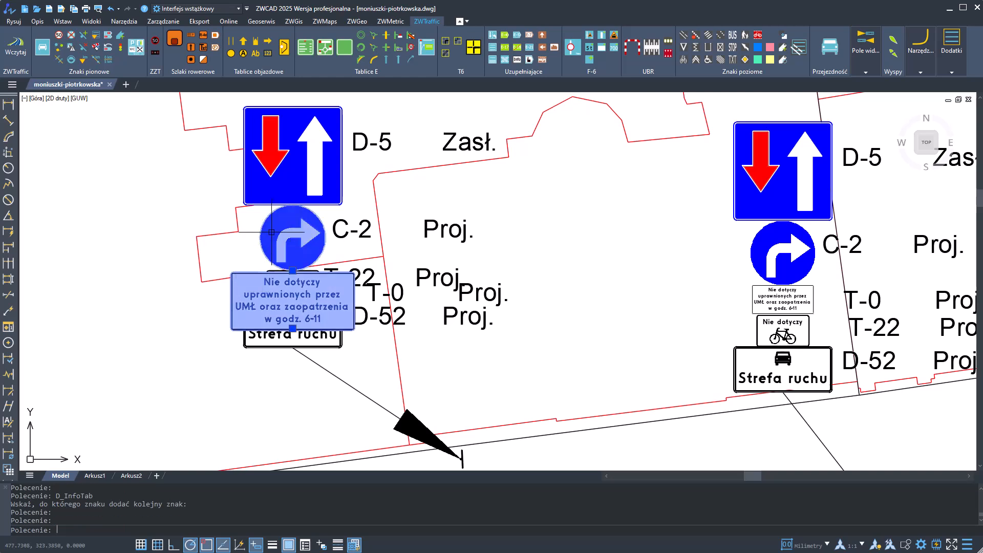
pyautogui.click(271, 195)
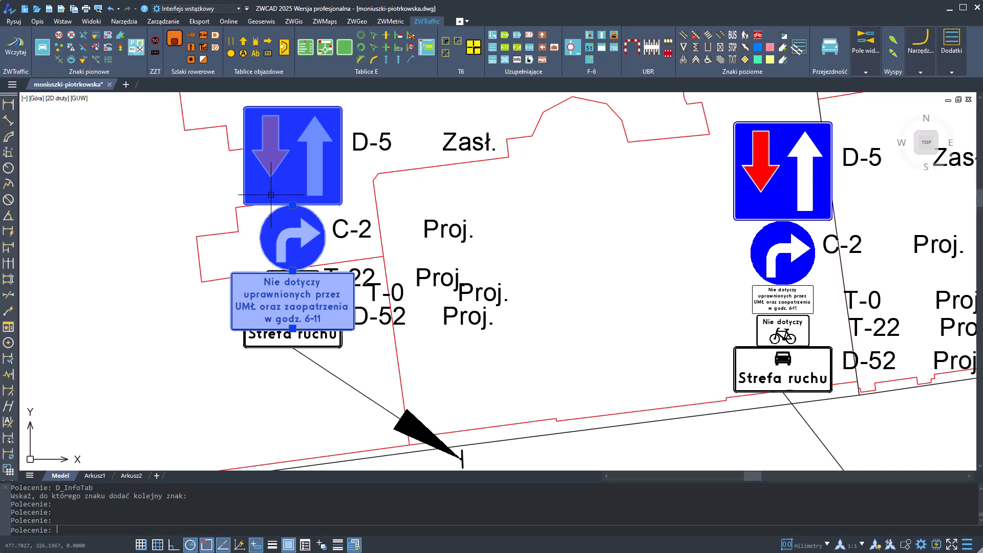
pyautogui.press('Escape')
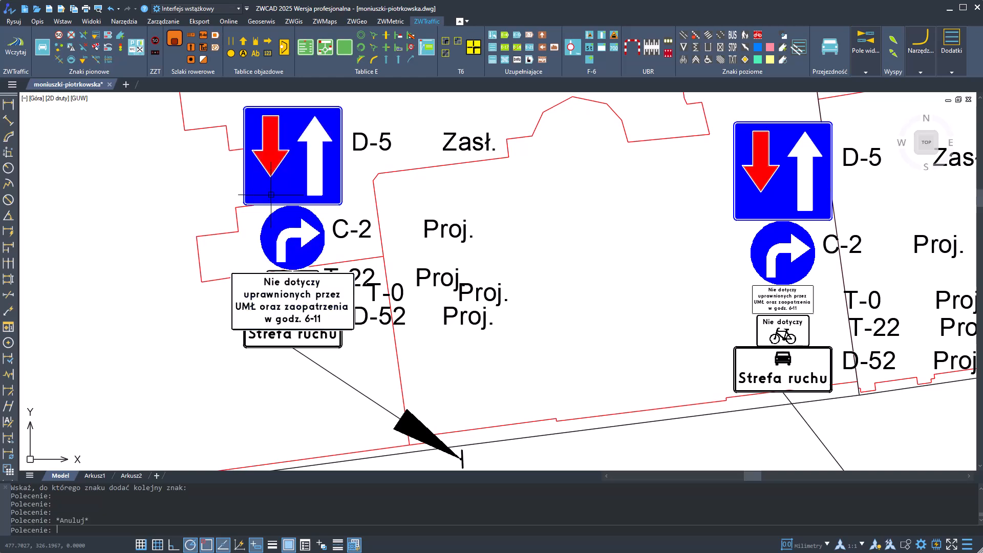
# Turn grouping on, select the whole sign assembly as one object, clear the selection, and turn grouping off again.
pyautogui.click(940, 66)
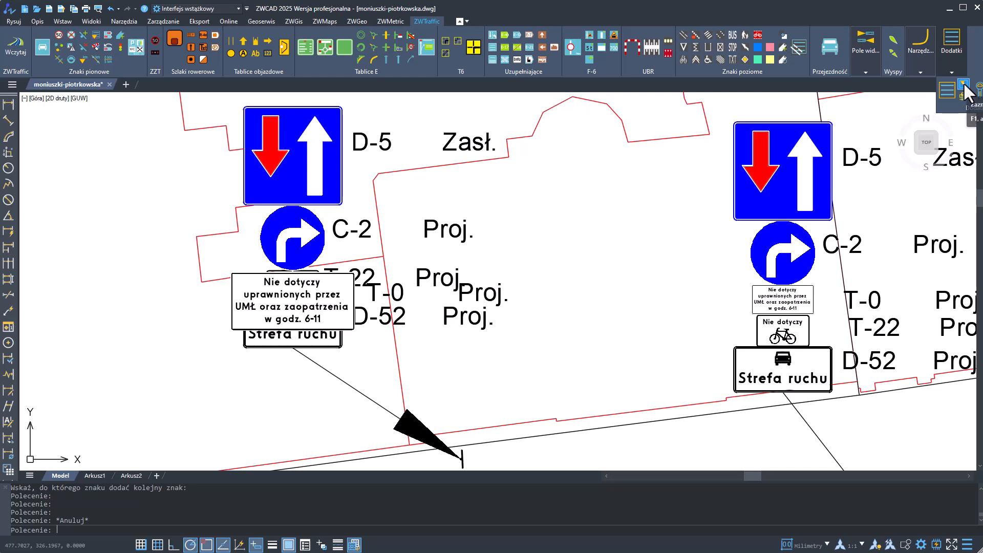
pyautogui.click(964, 85)
pyautogui.click(256, 219)
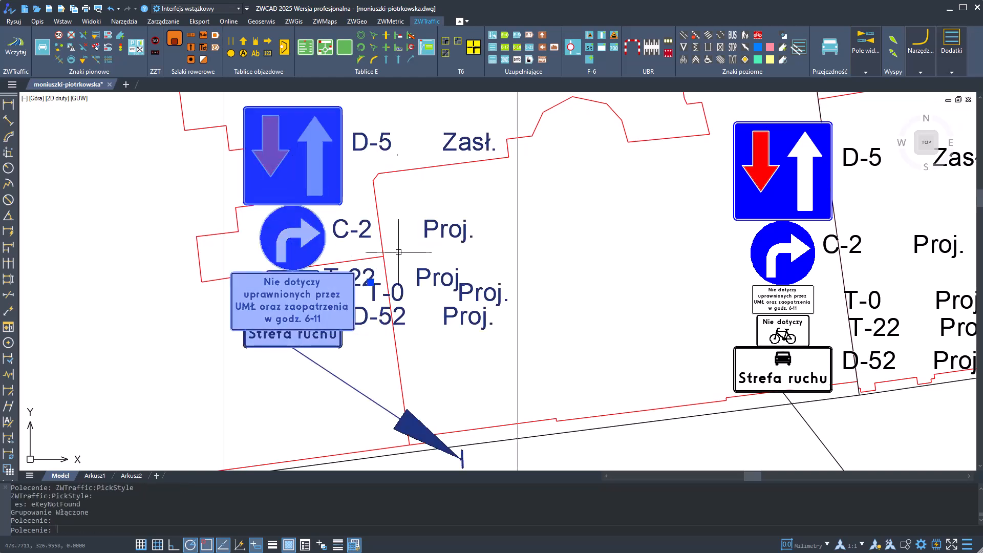
pyautogui.press('Escape')
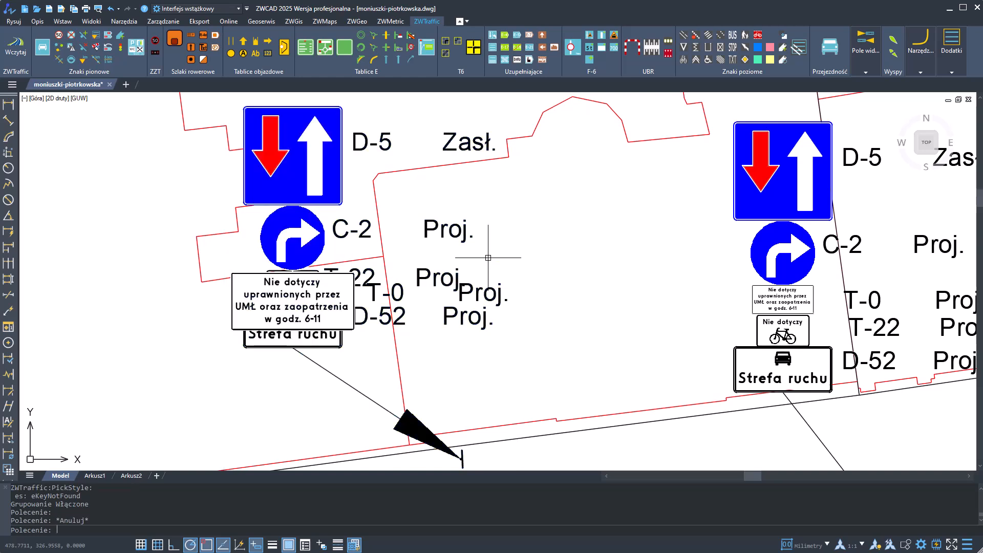
pyautogui.click(942, 61)
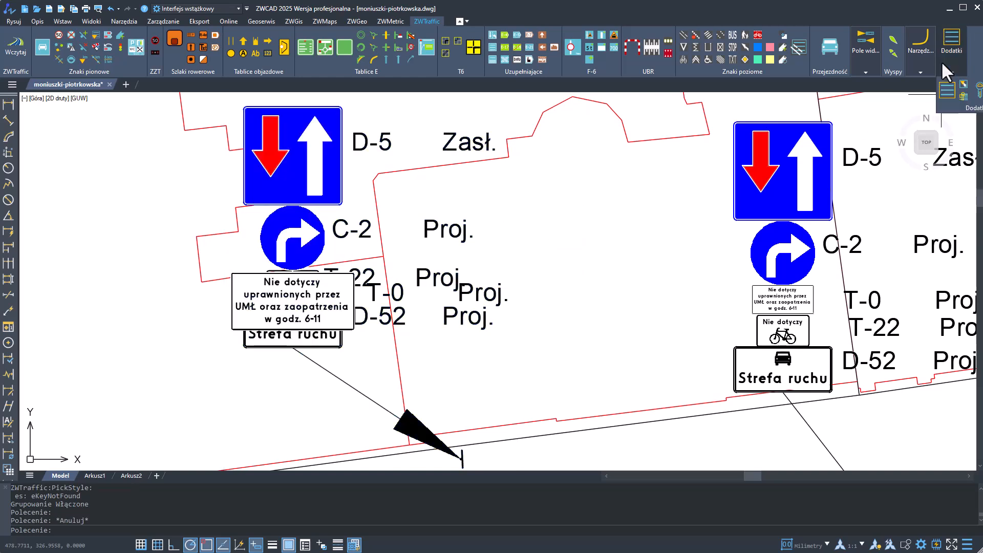
pyautogui.click(964, 89)
# Move the T-0 plate, C-2 and D-5 with their labels straight up from the T-0 plate's lower edge midpoint to the T-22 plate's upper edge.
pyautogui.click(287, 302)
pyautogui.click(288, 196)
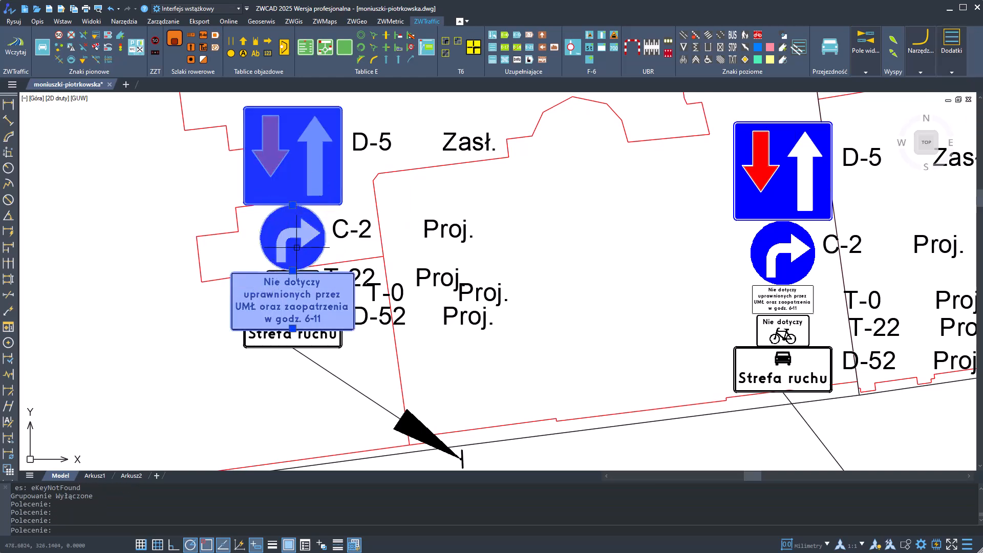
pyautogui.click(385, 293)
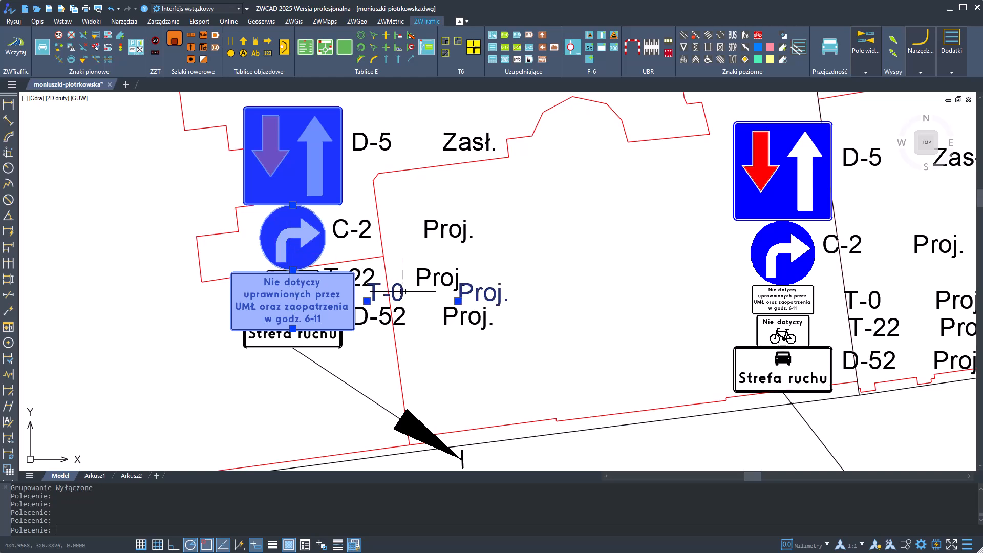
pyautogui.click(358, 221)
pyautogui.click(361, 141)
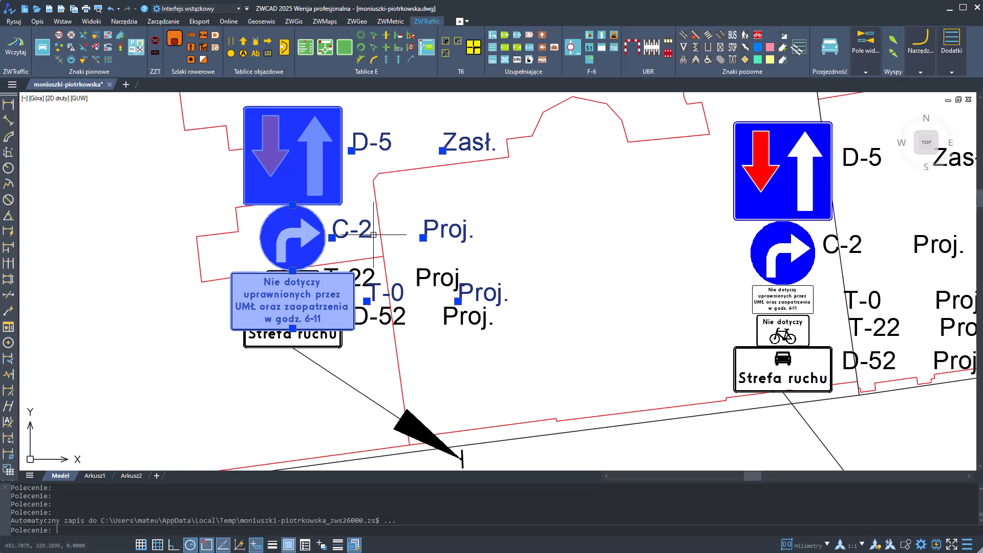
pyautogui.write('m')
pyautogui.press('Return')
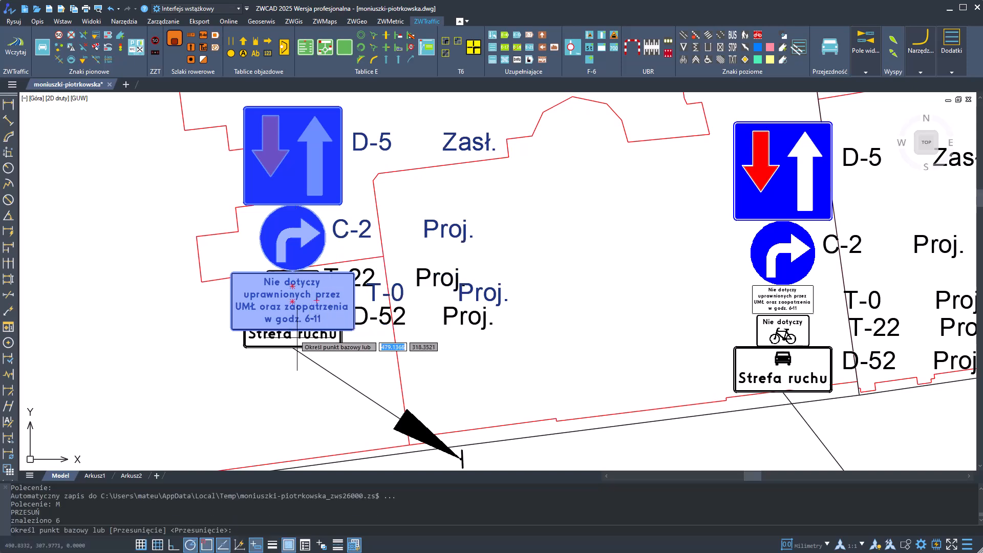
pyautogui.scroll(4, 284, 319)
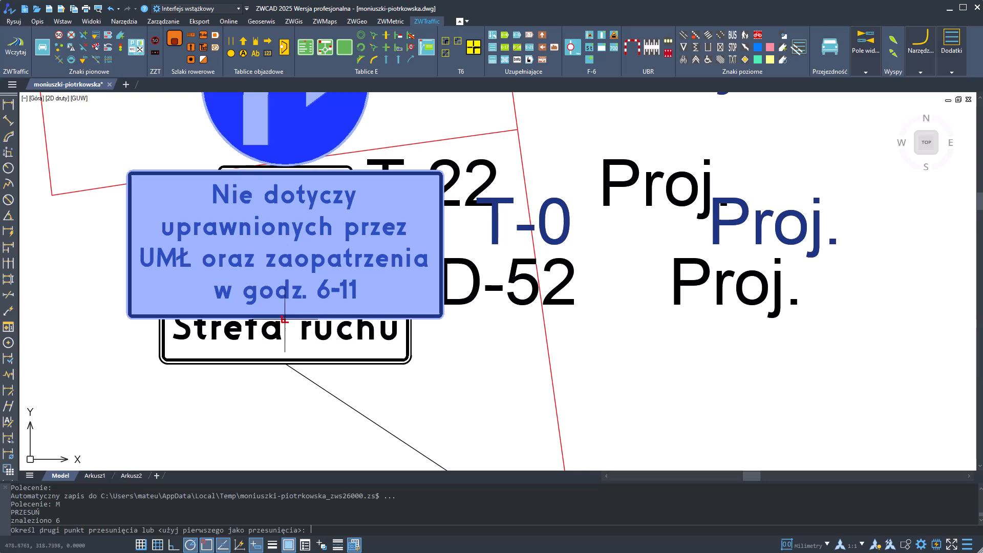
pyautogui.click(285, 319)
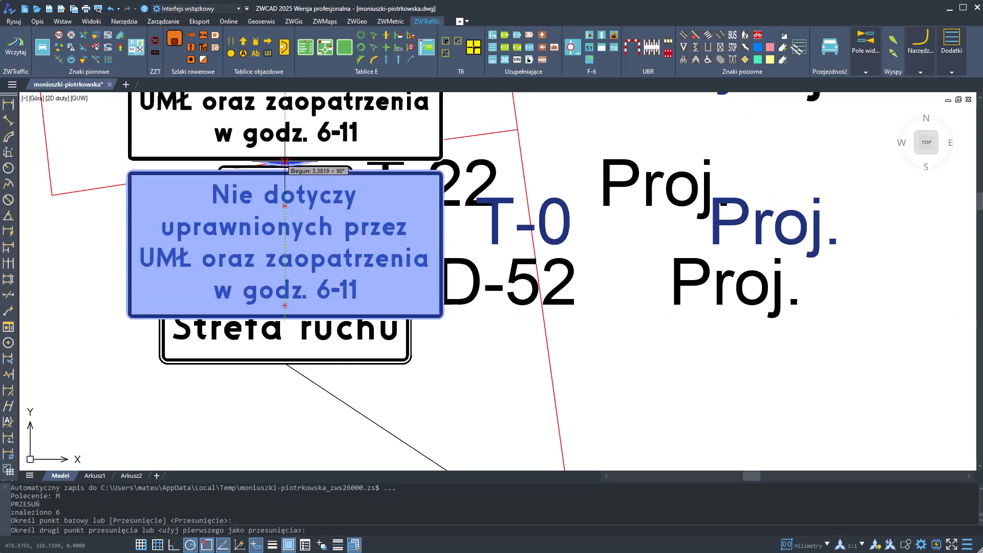
pyautogui.click(285, 164)
pyautogui.scroll(-3, 302, 231)
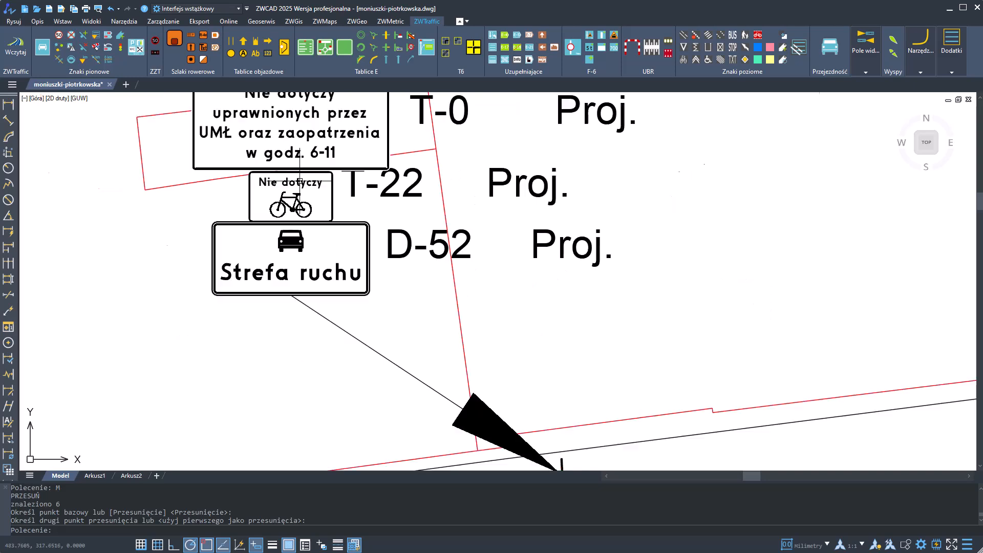
pyautogui.moveTo(305, 197); pyautogui.dragTo(304, 291, button='middle')
pyautogui.scroll(-4, 305, 291)
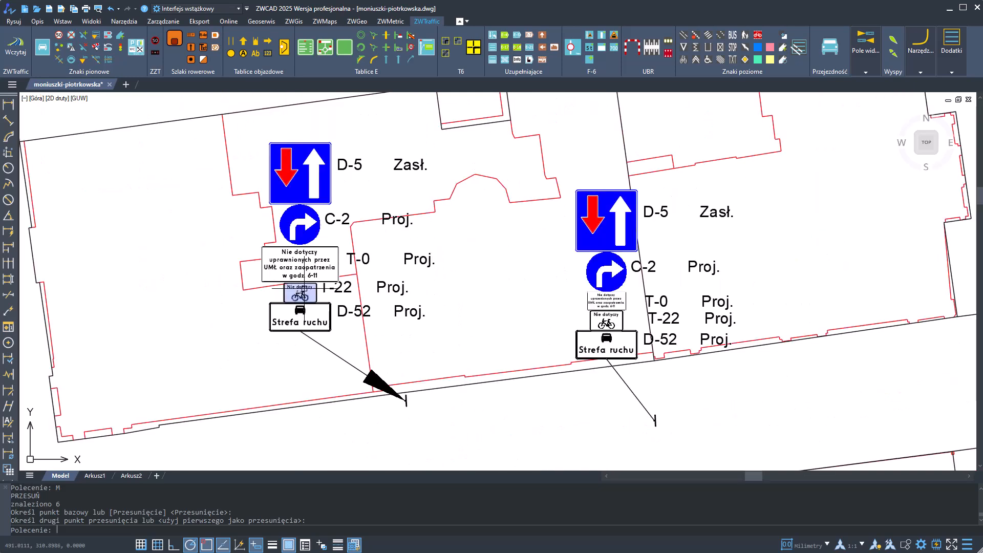
# Generate the vertical signage summary from all signs in the drawing, review its entries, and close it without inserting a table.
pyautogui.scroll(3, 305, 287)
pyautogui.scroll(-3, 310, 279)
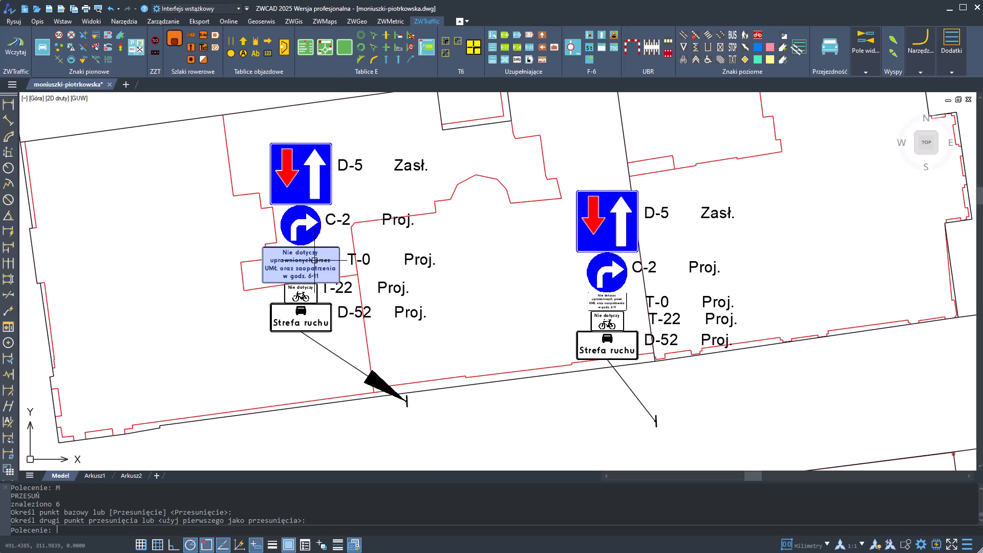
pyautogui.click(92, 36)
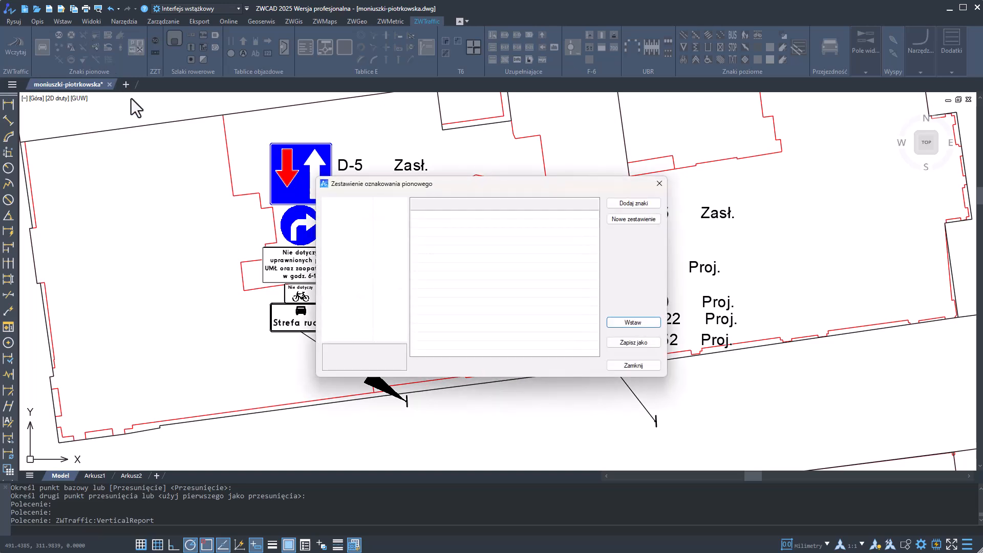
pyautogui.press('Escape')
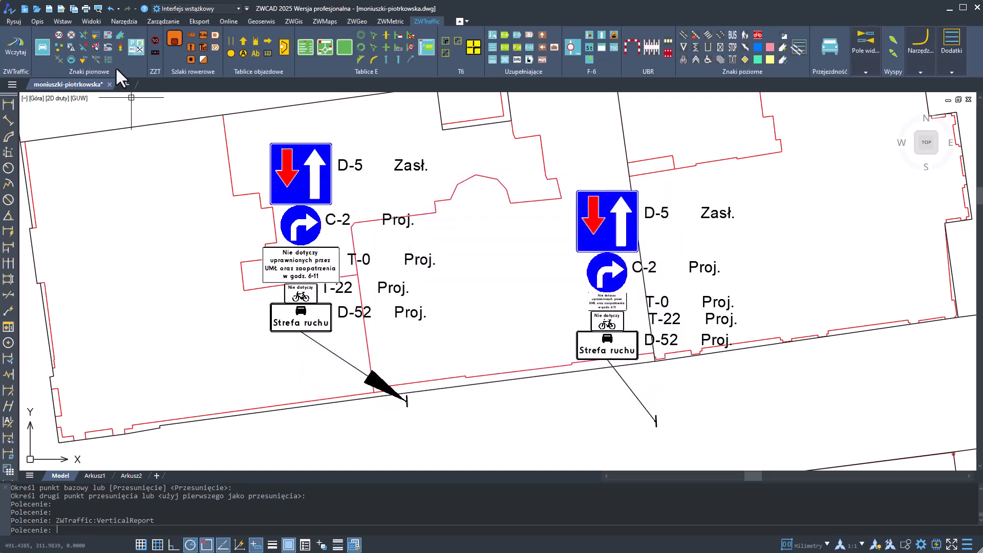
pyautogui.click(94, 35)
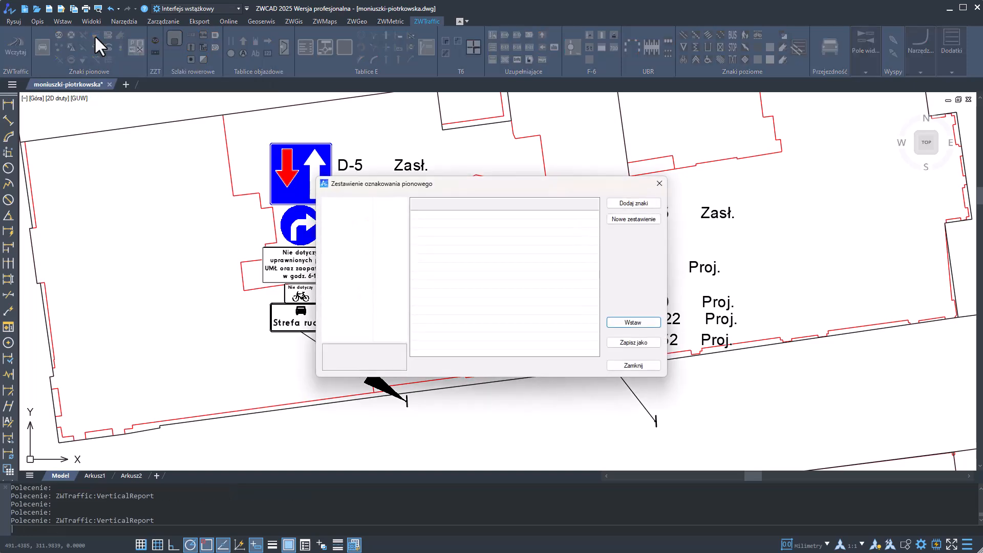
pyautogui.click(612, 203)
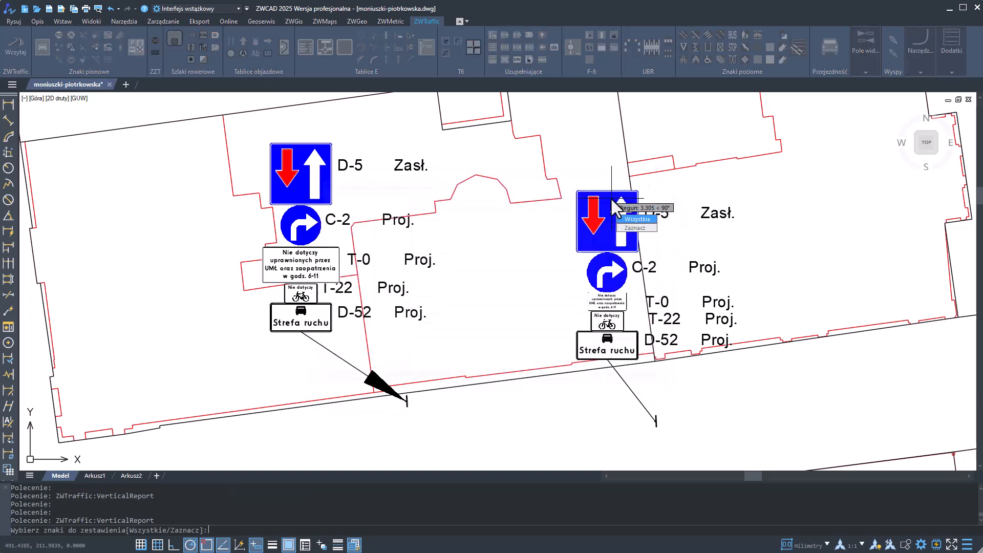
pyautogui.click(638, 222)
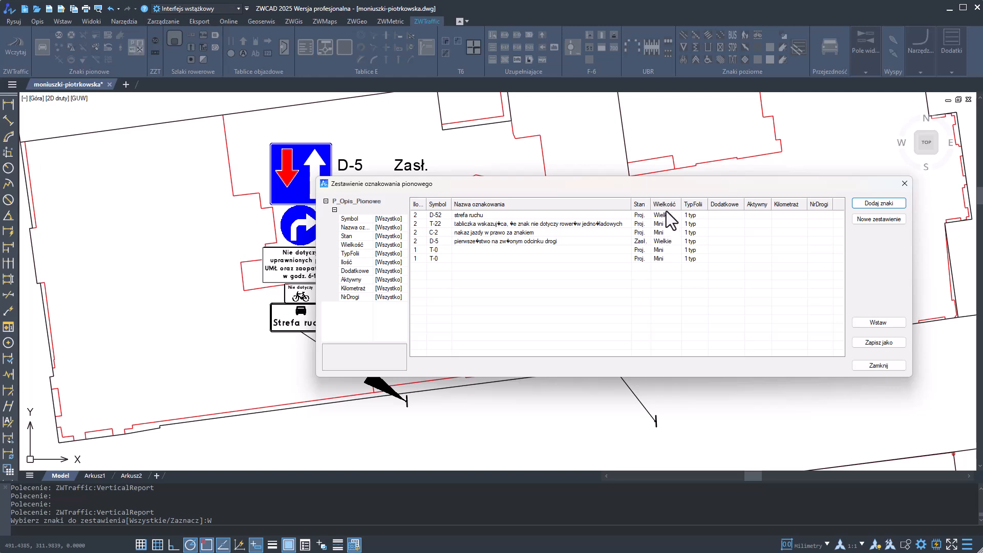
pyautogui.moveTo(613, 193); pyautogui.dragTo(691, 191)
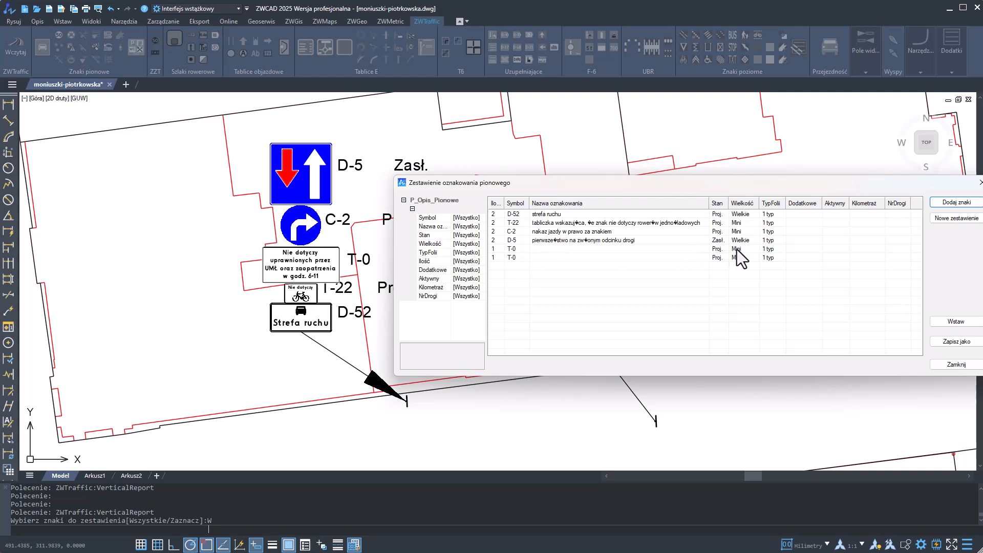
pyautogui.click(958, 364)
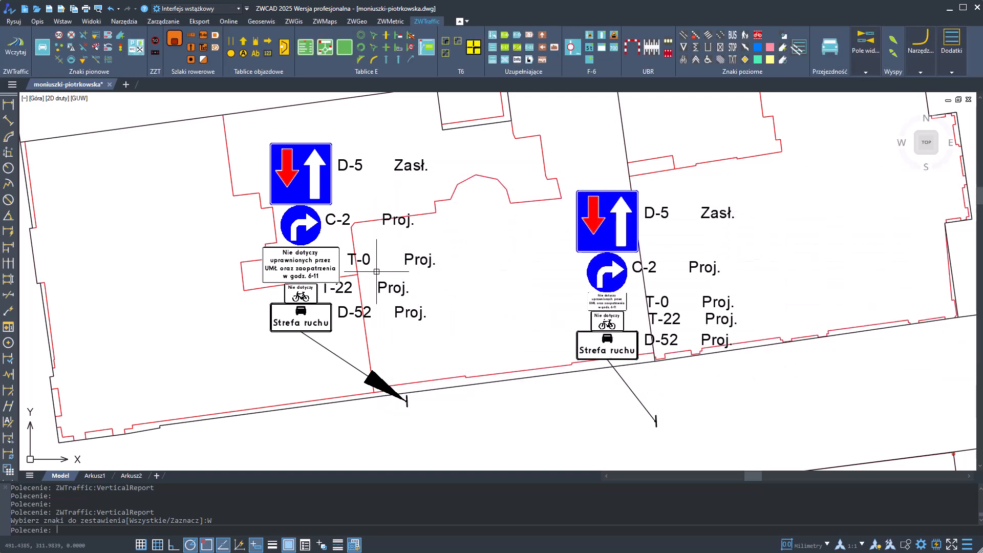
# Scale the western T-0 plate to 0.002 in X and Y, using its block properties.
pyautogui.click(300, 252)
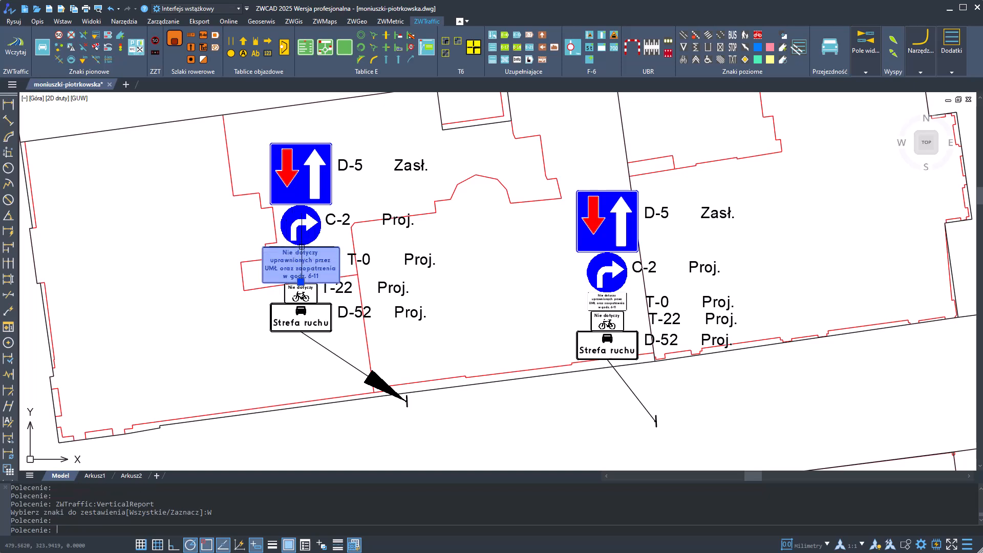
pyautogui.scroll(4, 604, 315)
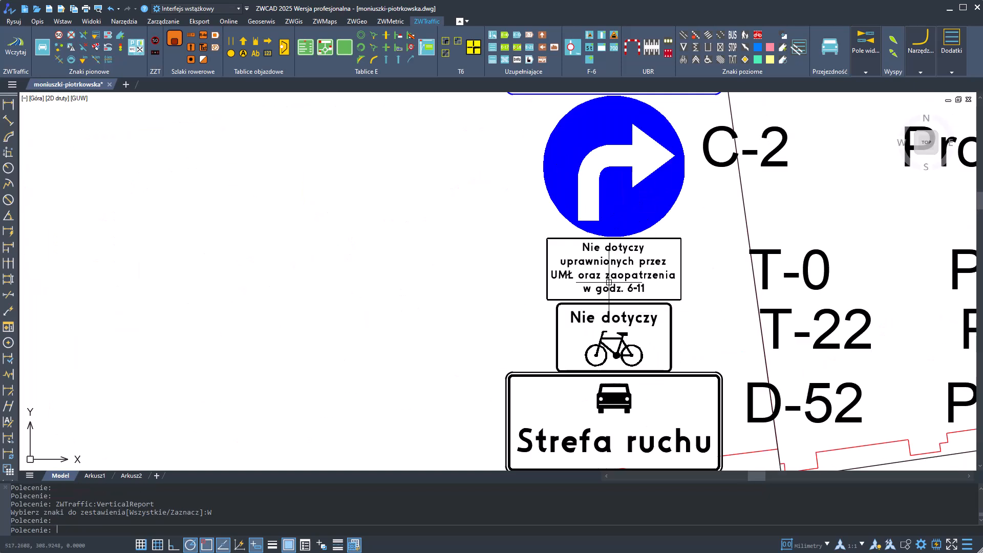
pyautogui.scroll(-4, 611, 284)
pyautogui.moveTo(432, 280); pyautogui.dragTo(578, 353, button='middle')
pyautogui.press('Escape')
pyautogui.scroll(4, 466, 325)
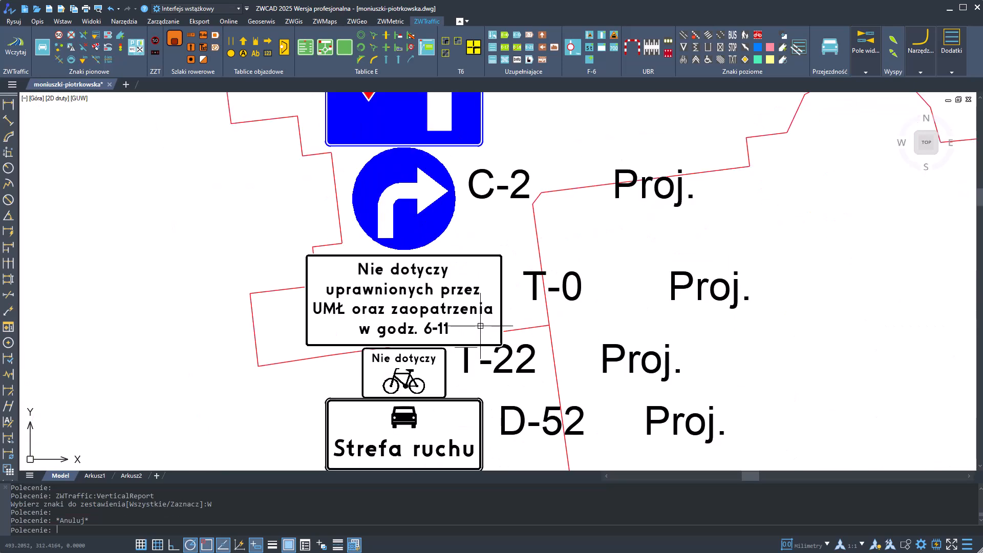
pyautogui.hotkey('ctrl', '1')
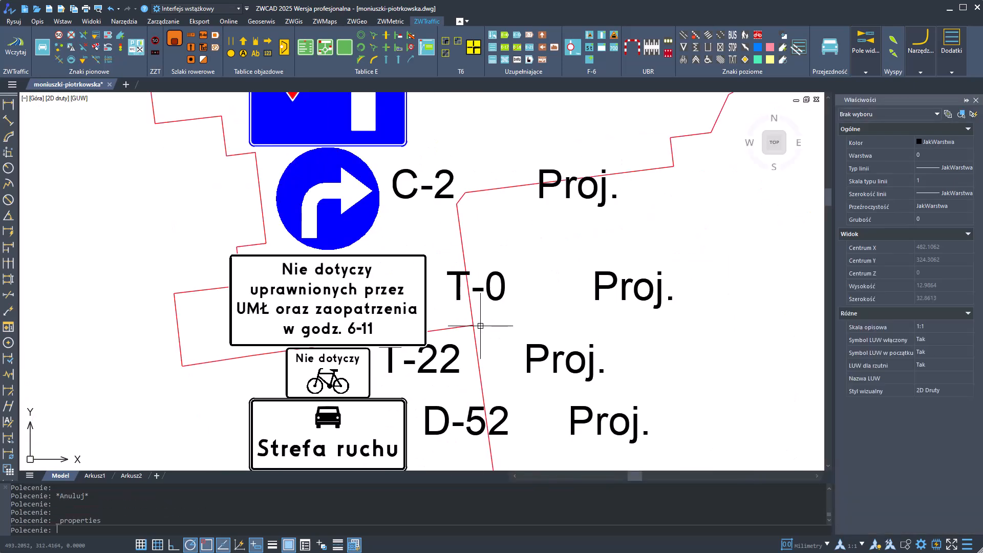
pyautogui.click(409, 297)
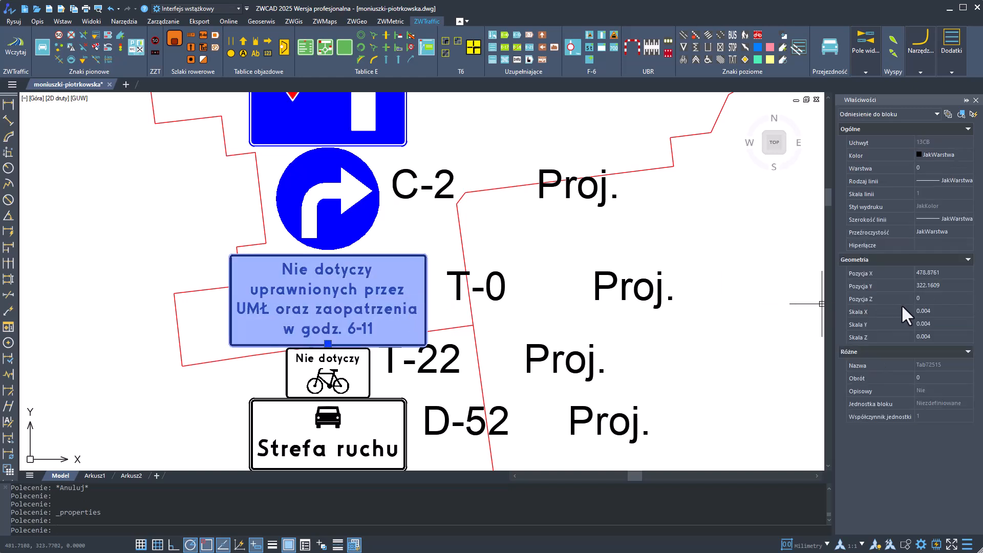
pyautogui.click(936, 310)
pyautogui.click(936, 320)
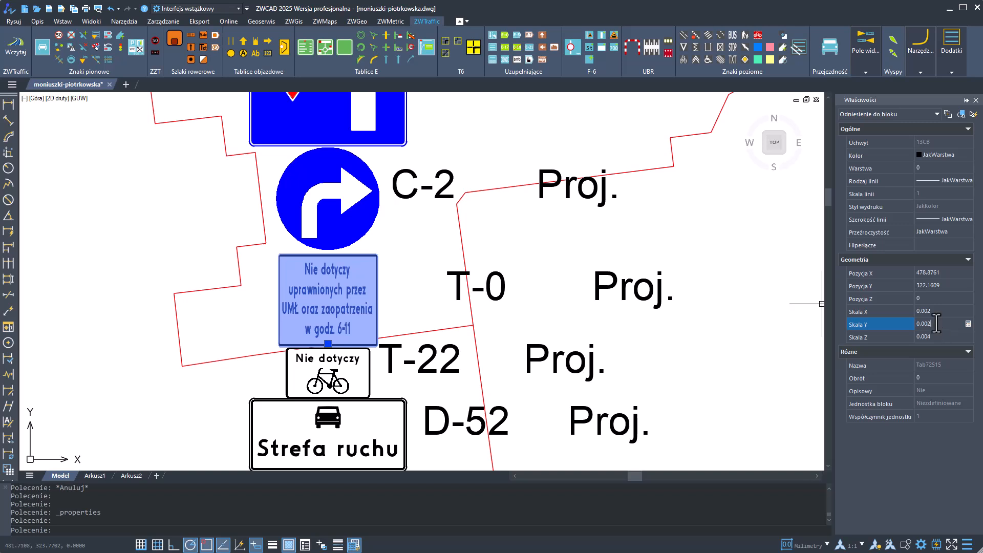
pyautogui.write('0.002')
pyautogui.press('Return')
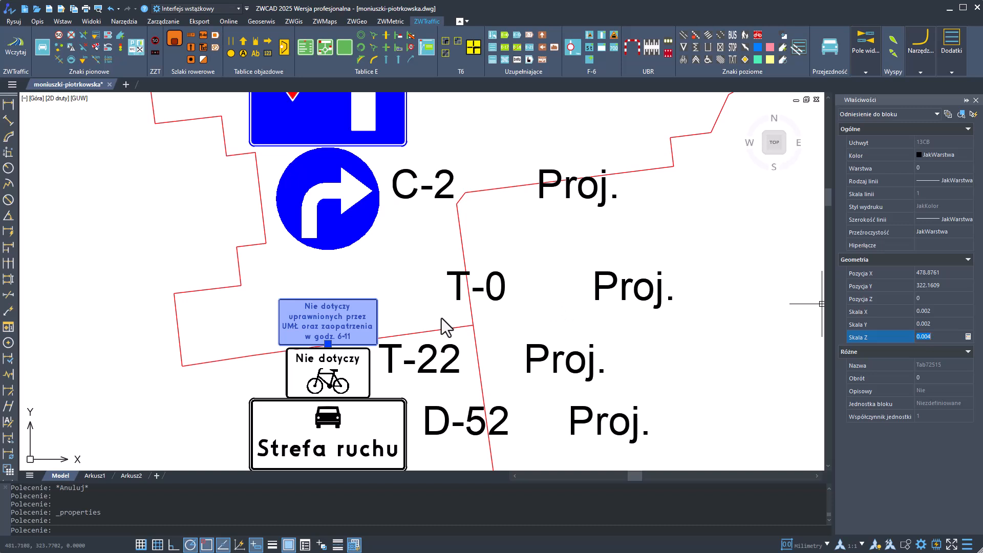
pyautogui.press('Escape')
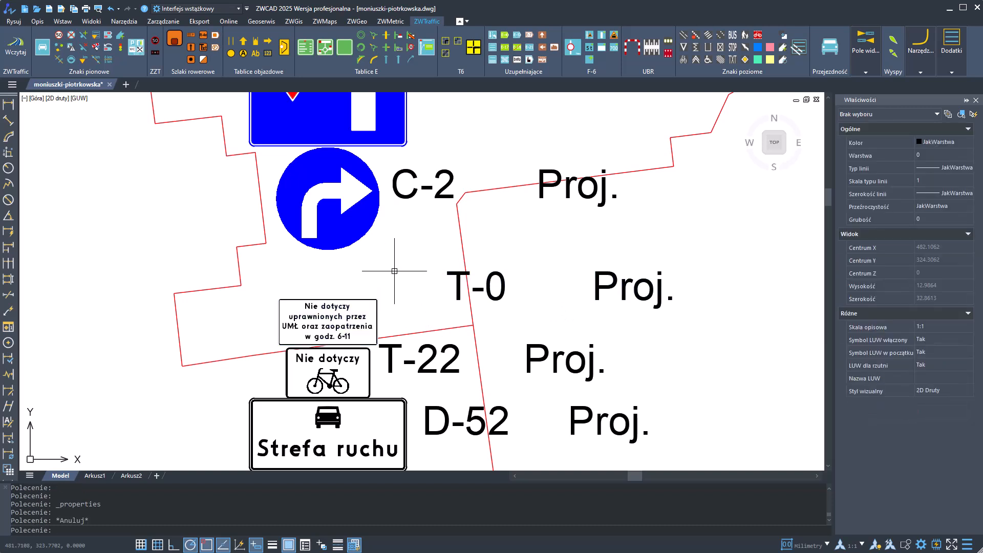
# Move the western D-5 and C-2 signs with their labels straight down from C-2's lower edge midpoint to the T-0 plate's upper edge.
pyautogui.scroll(-2, 394, 271)
pyautogui.click(365, 224)
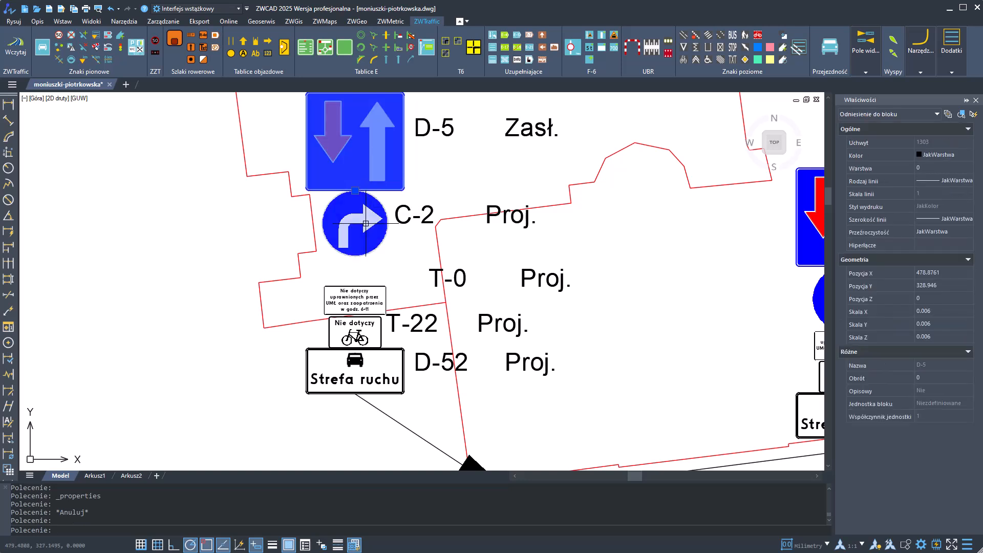
pyautogui.click(421, 131)
pyautogui.click(421, 141)
pyautogui.write('M')
pyautogui.press('Return')
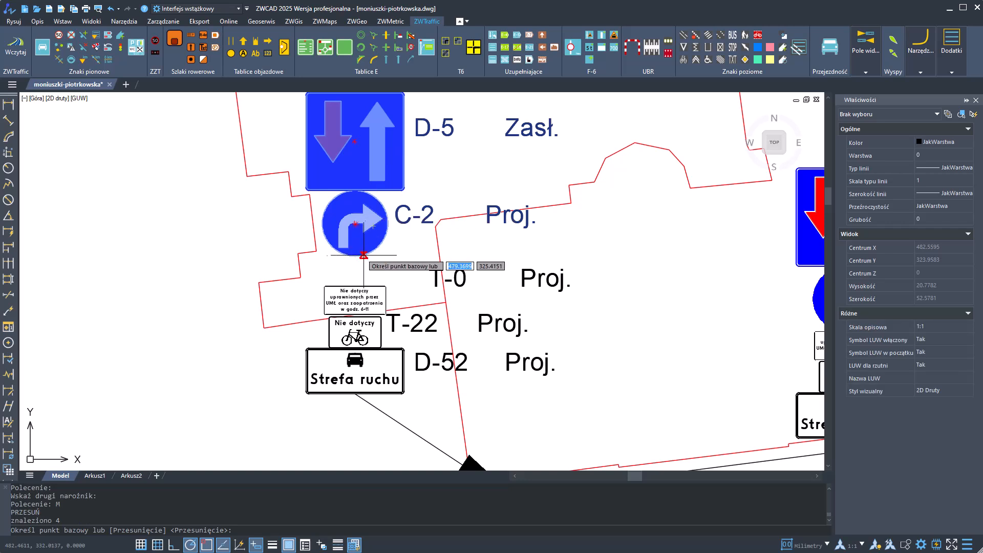
pyautogui.click(355, 260)
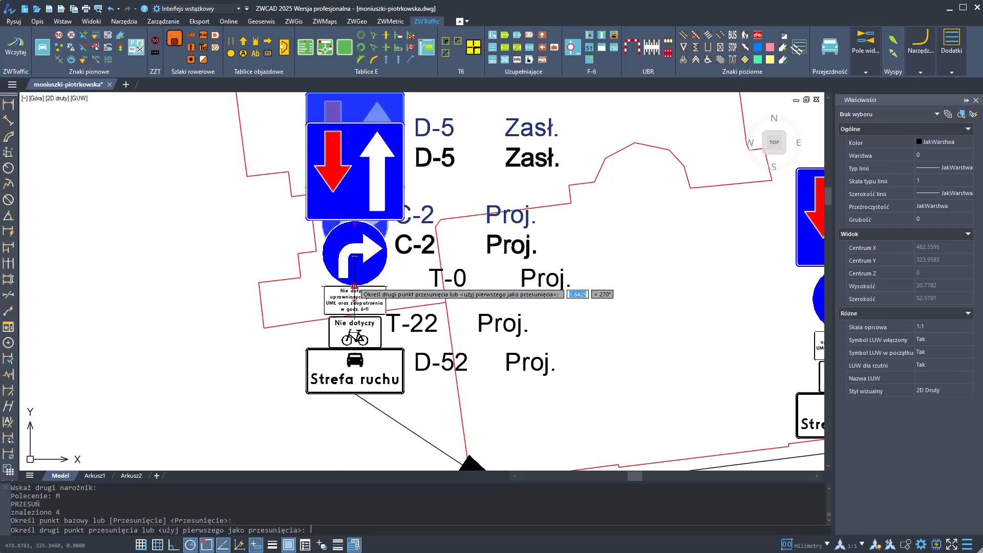
pyautogui.click(355, 285)
# Move the western T-0 label closer to its plate, placing it between the C-2 and T-22 labels, and clear the selection.
pyautogui.click(454, 276)
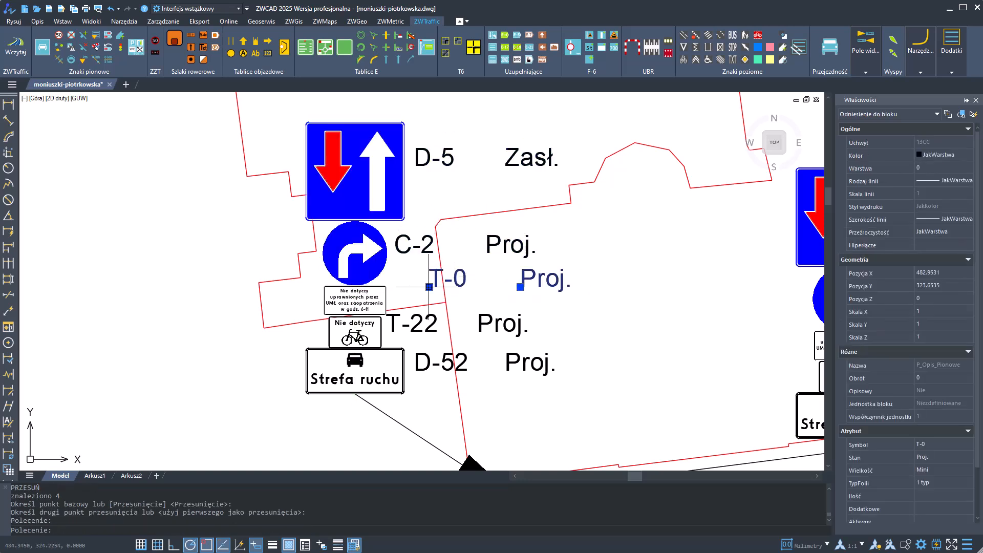
pyautogui.click(429, 286)
pyautogui.click(403, 308)
pyautogui.click(395, 326)
pyautogui.press('Escape')
# Reposition the western T-22 label beside the bicycle plate, between the T-0 and D-52 labels, and clear the selection.
pyautogui.click(393, 326)
pyautogui.click(387, 332)
pyautogui.click(393, 332)
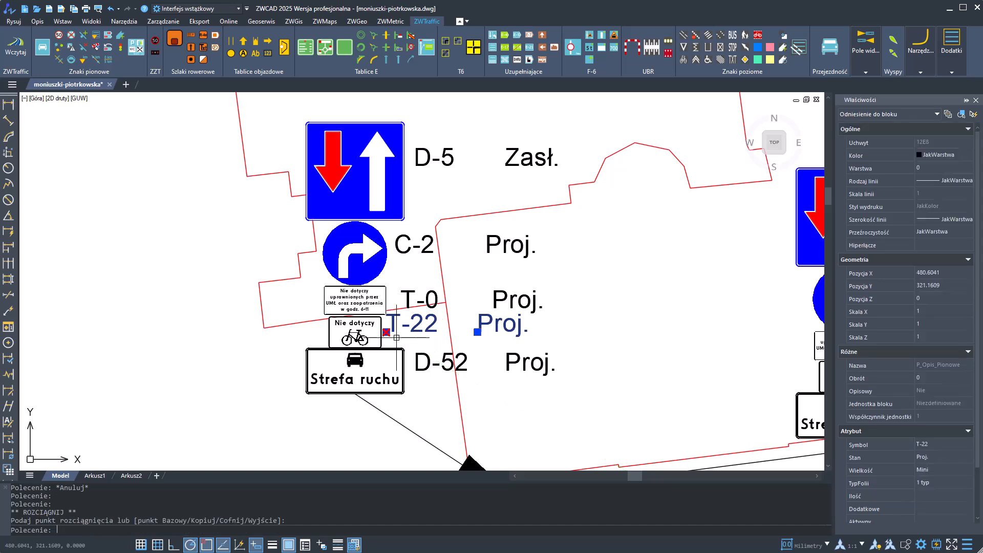
pyautogui.scroll(3, 392, 336)
pyautogui.click(375, 321)
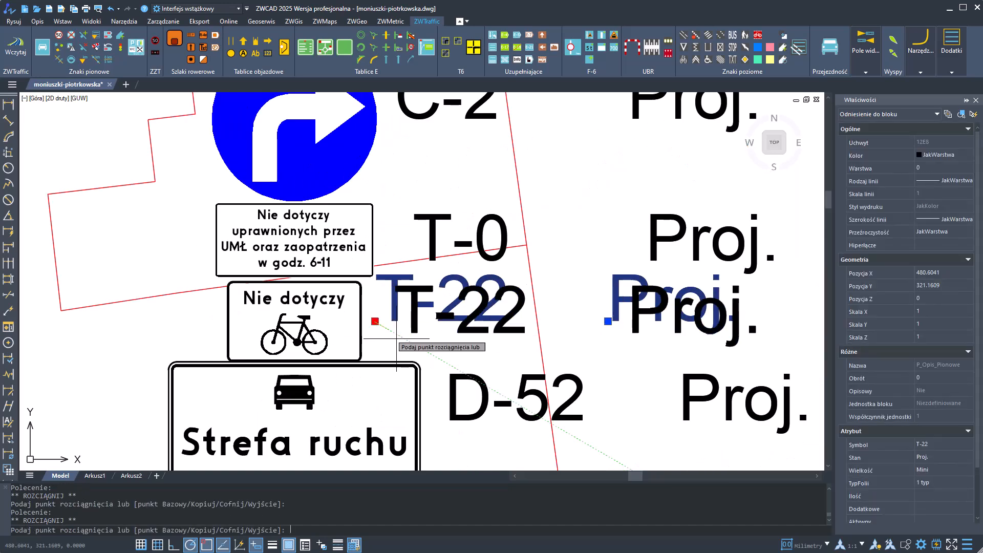
pyautogui.click(397, 342)
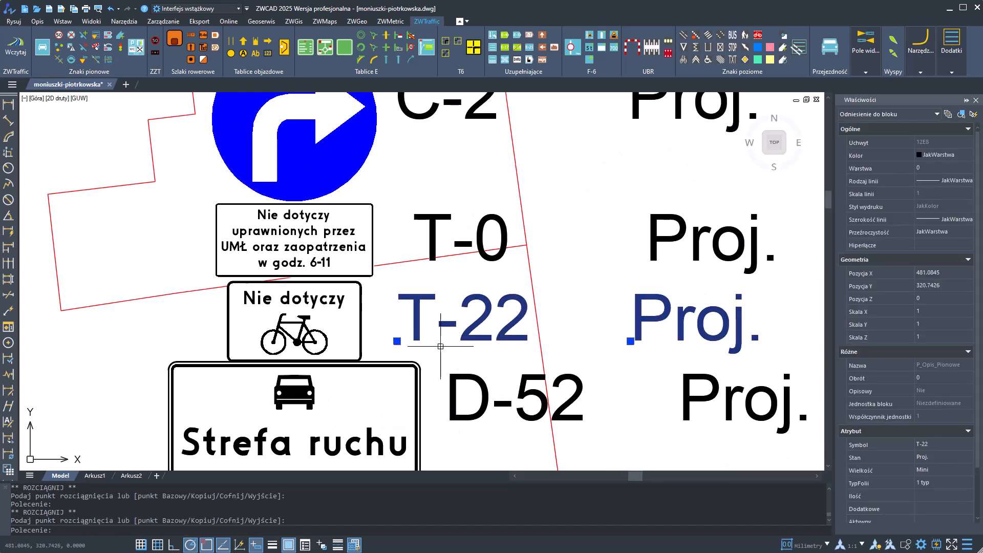
pyautogui.click(397, 341)
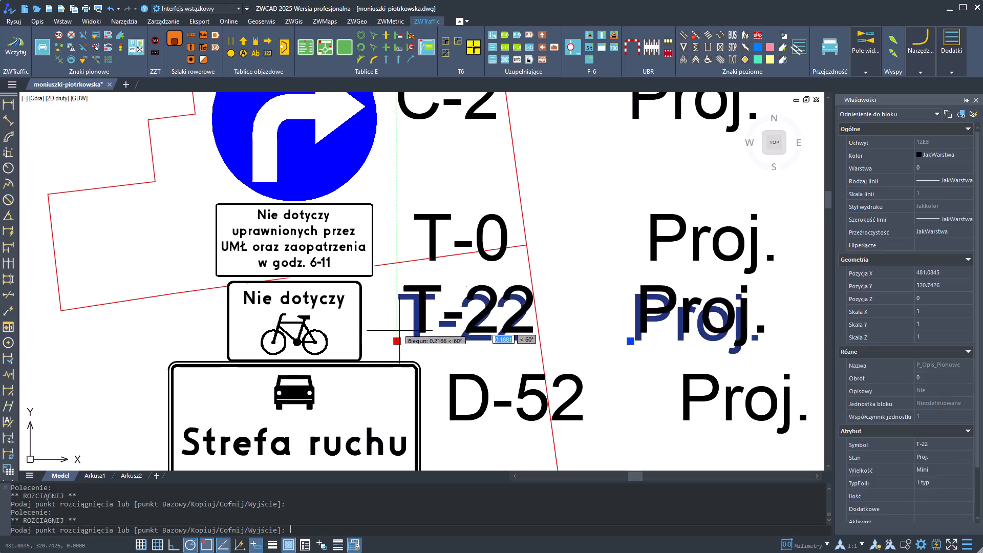
pyautogui.click(362, 304)
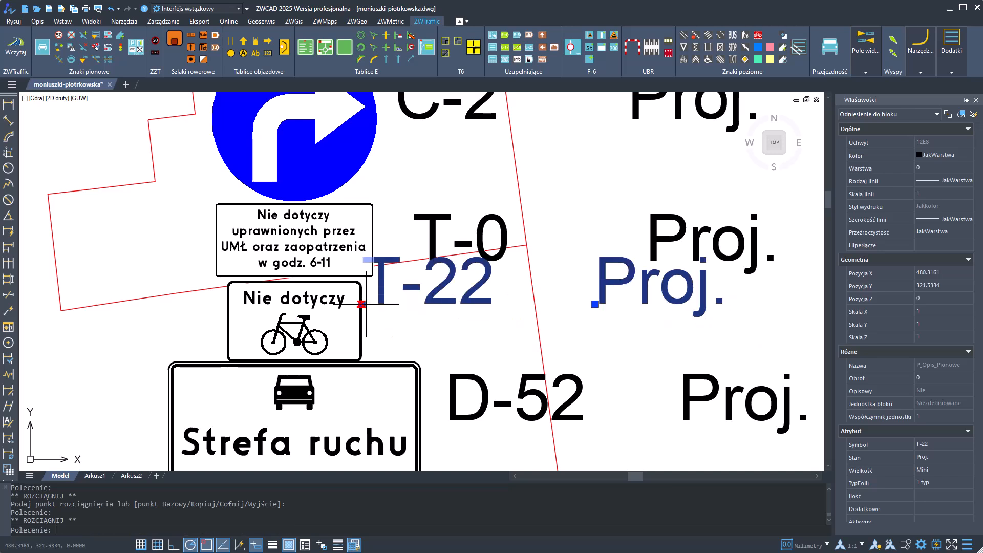
pyautogui.click(362, 305)
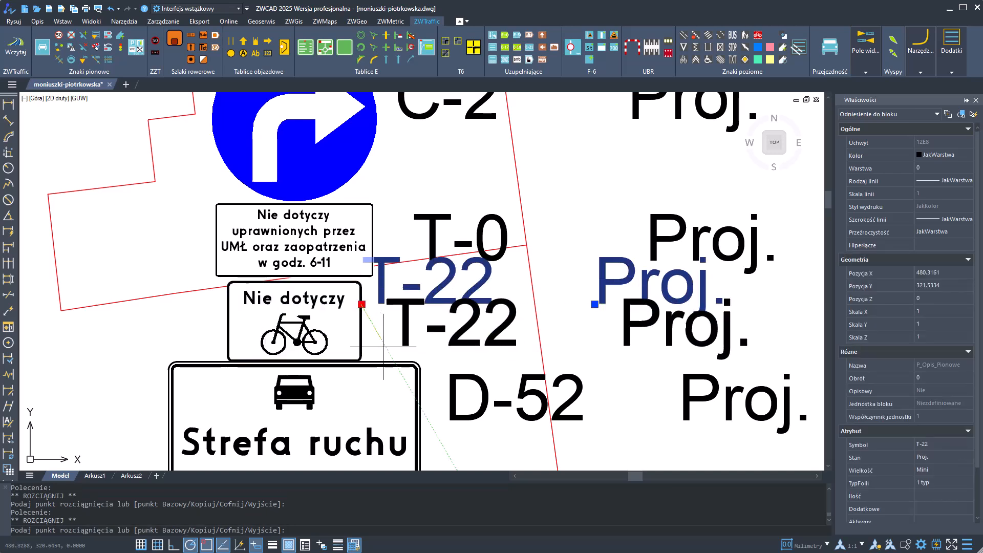
pyautogui.click(386, 345)
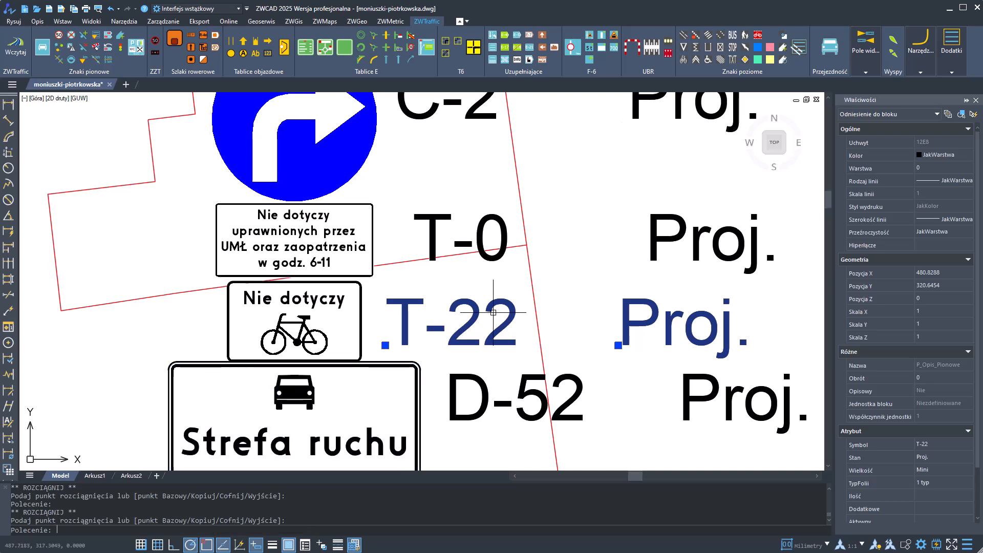
pyautogui.scroll(-4, 494, 313)
pyautogui.press('Escape')
pyautogui.moveTo(495, 313); pyautogui.dragTo(362, 328, button='middle')
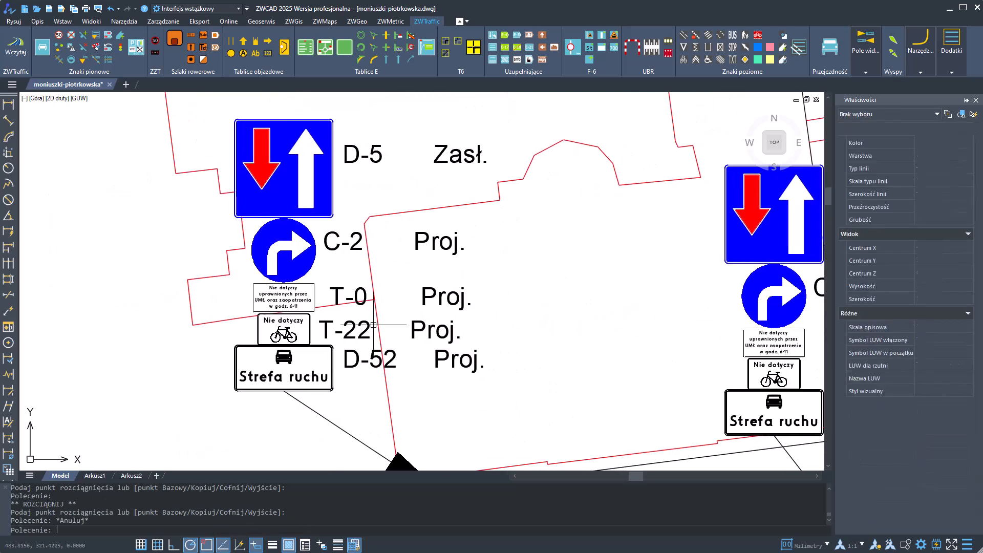
# Try to select the whole eastern sign assembly with one selection window, and clear the selection.
pyautogui.scroll(-3, 374, 325)
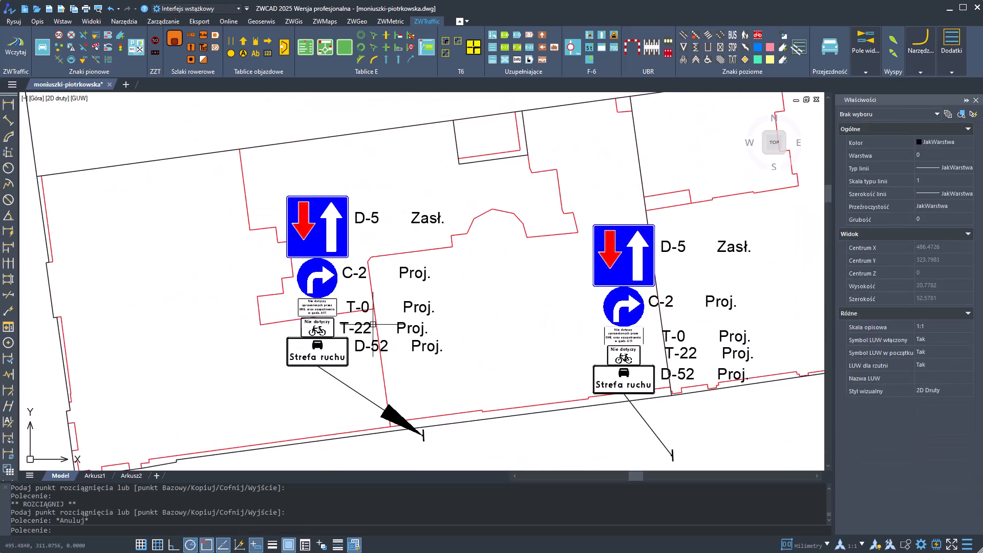
pyautogui.click(541, 196)
pyautogui.click(802, 461)
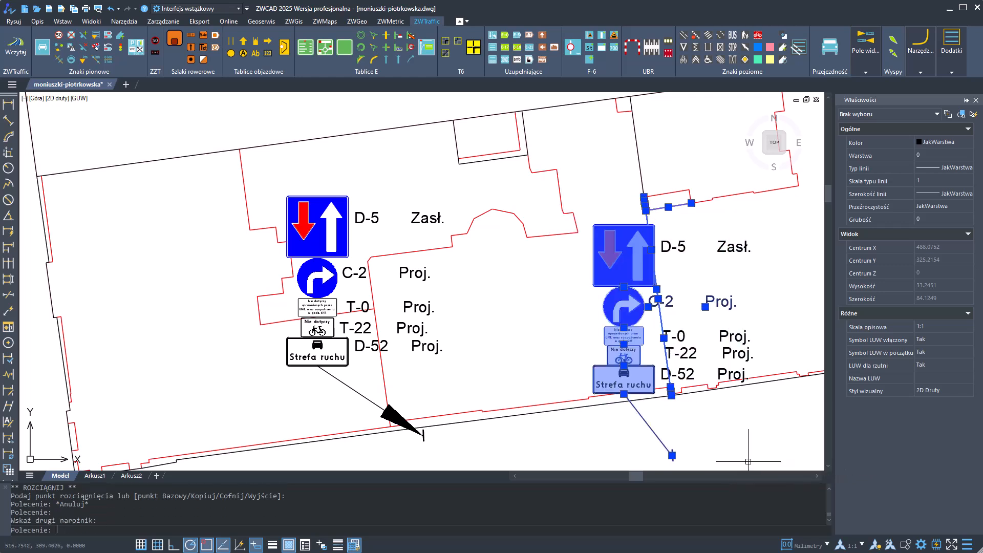
pyautogui.press('Escape')
pyautogui.press('Escape')
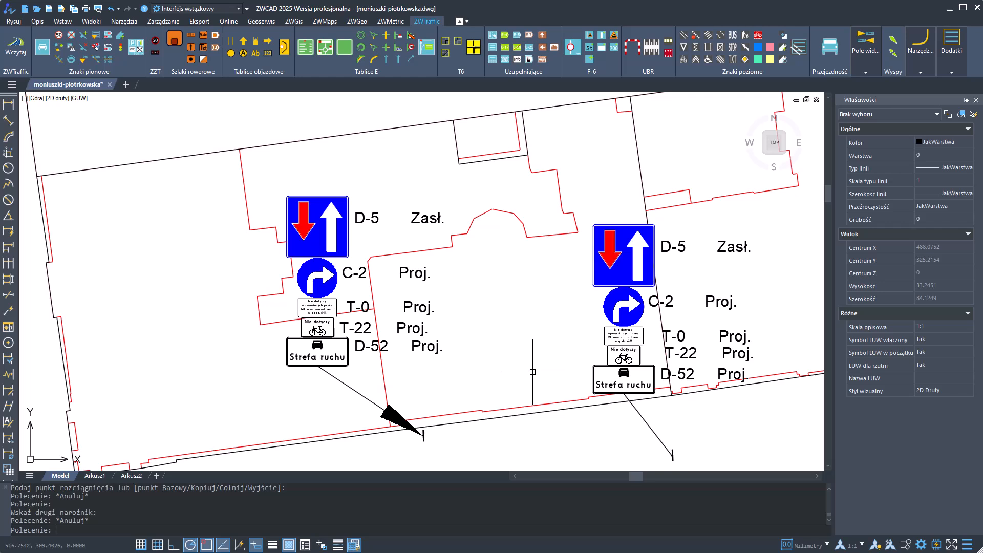
pyautogui.moveTo(531, 369); pyautogui.dragTo(478, 340, button='middle')
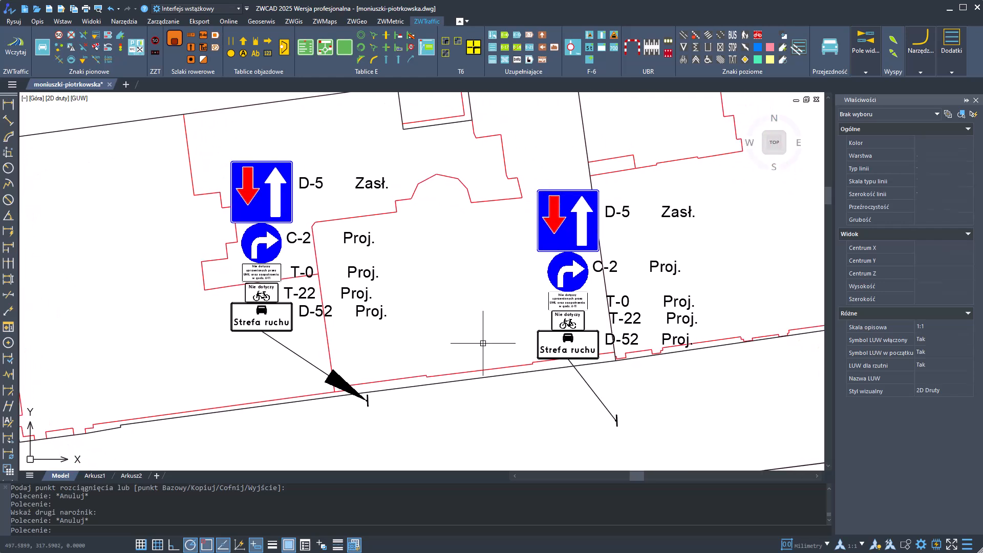
# Select the eastern assembly's leader and its D-52, T-22 and T-0 plates one by one, and clear the selection.
pyautogui.click(601, 400)
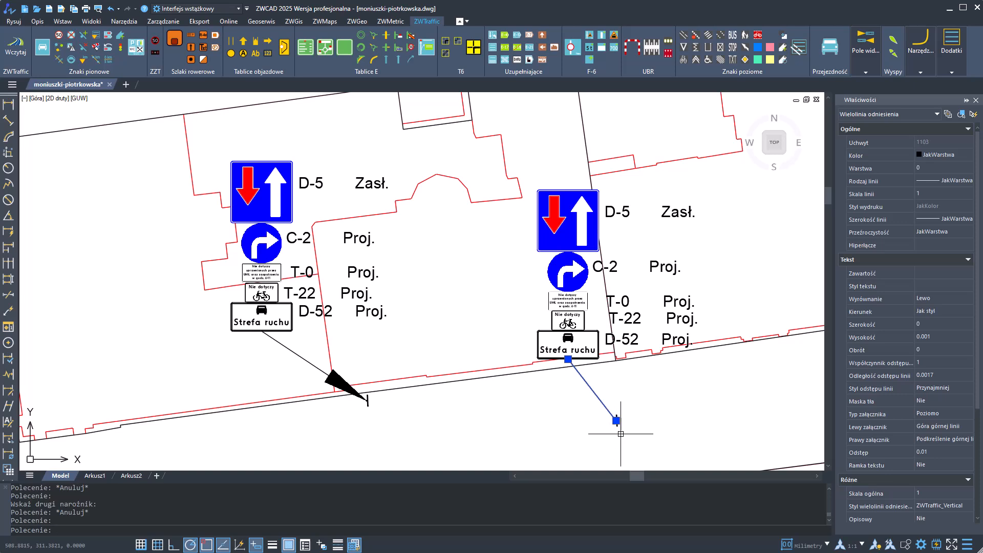
pyautogui.scroll(6, 620, 442)
pyautogui.click(607, 405)
pyautogui.scroll(-5, 551, 397)
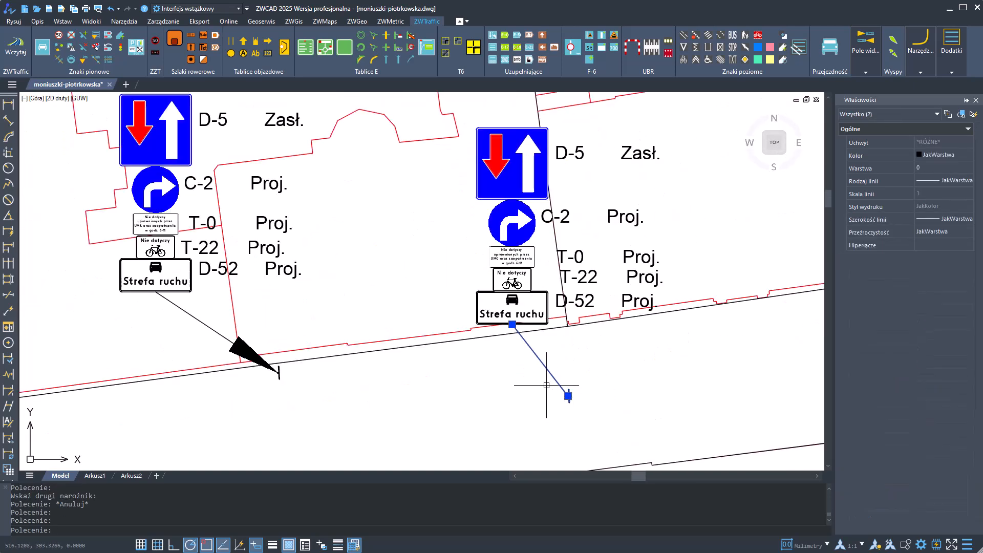
pyautogui.click(519, 312)
pyautogui.click(512, 281)
pyautogui.click(512, 256)
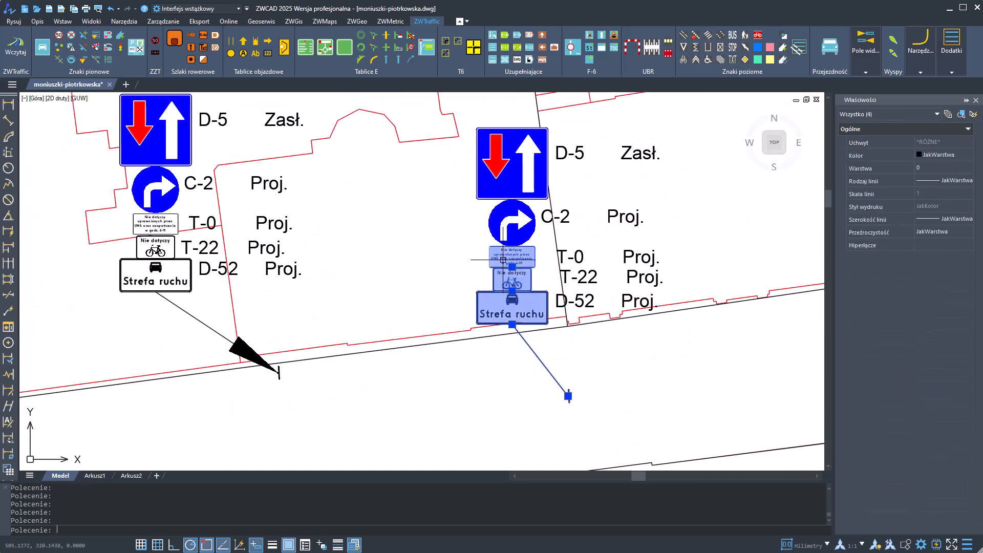
pyautogui.press('Escape')
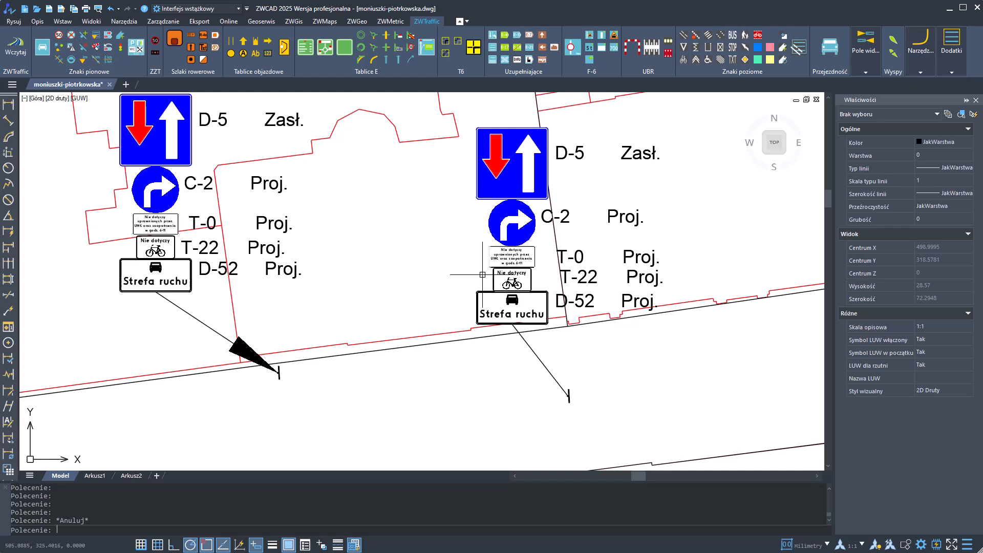
# Turn grouping on for the sign assemblies.
pyautogui.click(952, 72)
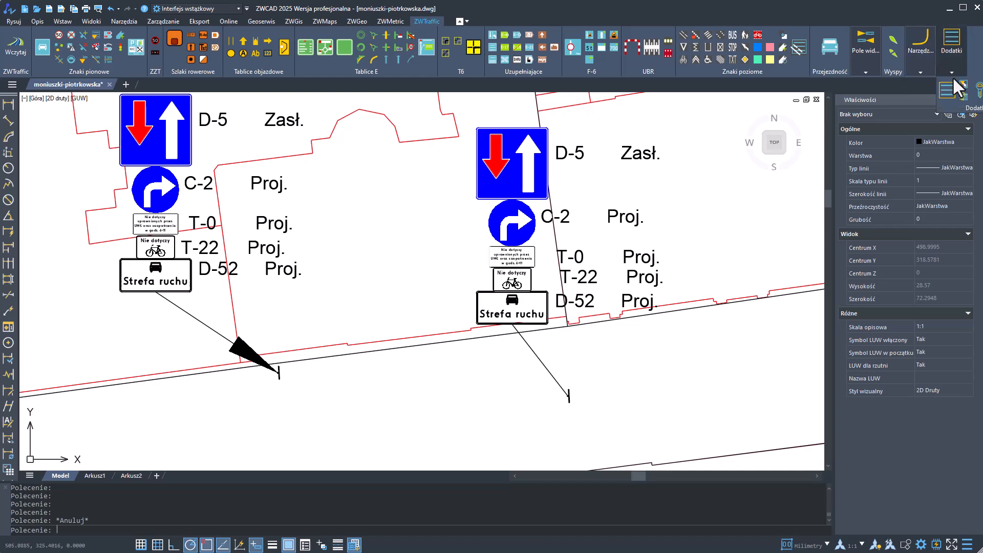
pyautogui.click(964, 87)
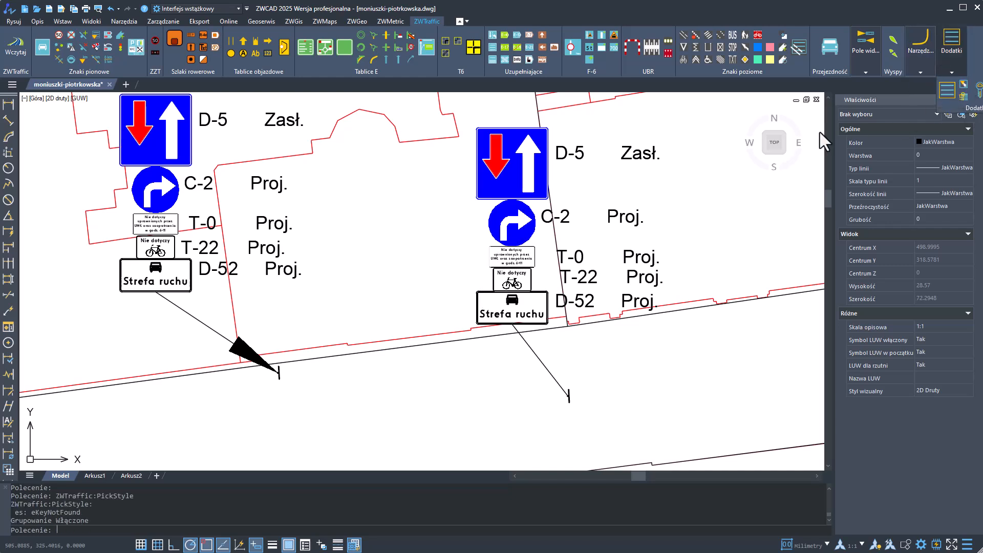
# Delete the whole eastern sign assembly as one group, and undo the deletion.
pyautogui.click(529, 181)
pyautogui.press('Delete')
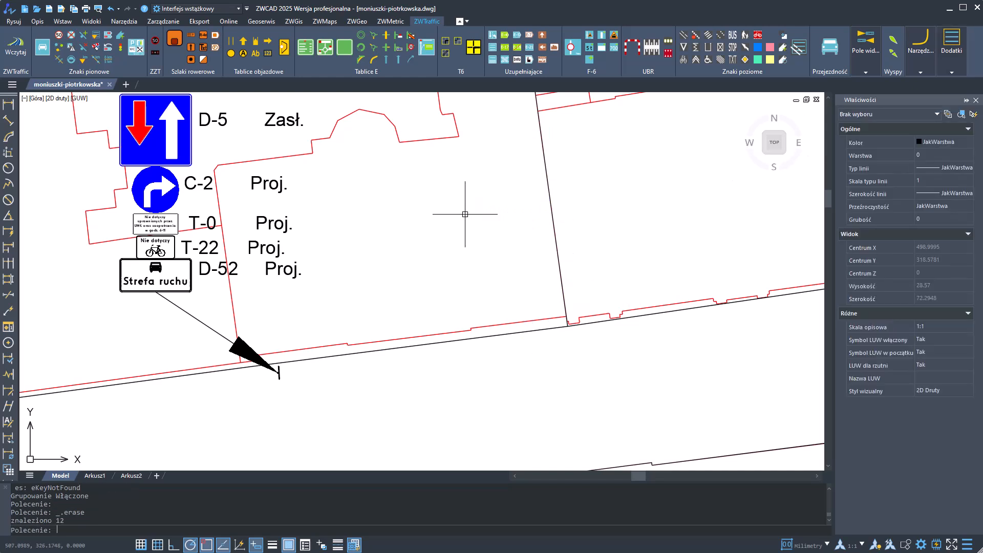
pyautogui.hotkey('ctrl', 'z')
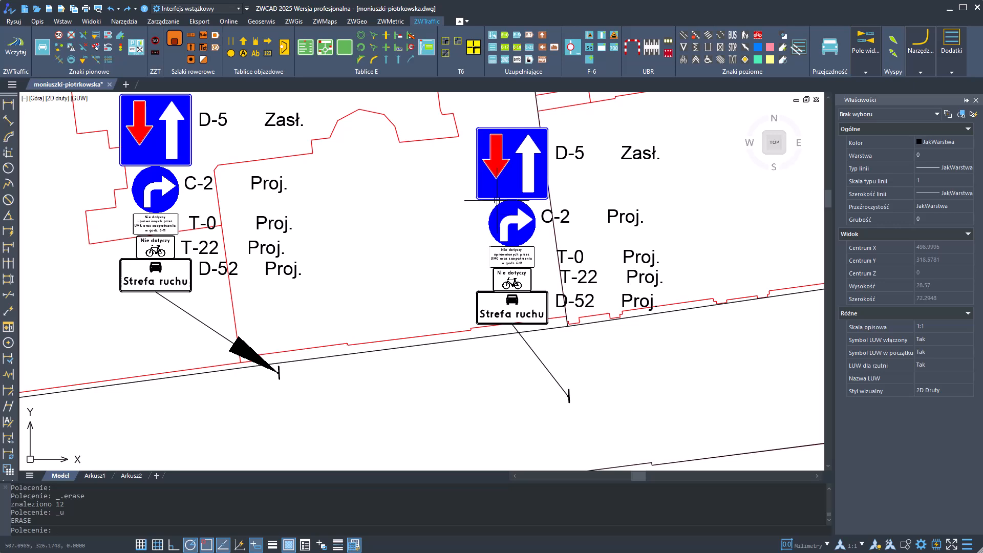
# Move the grouped eastern sign assembly west towards the other stack, and delete it as a whole.
pyautogui.click(546, 359)
pyautogui.click(570, 261)
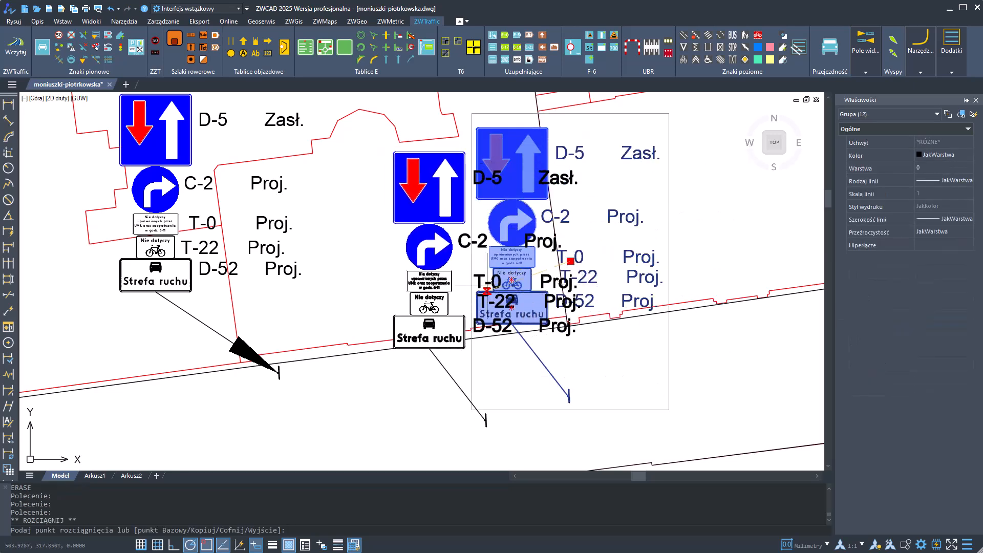
pyautogui.click(487, 290)
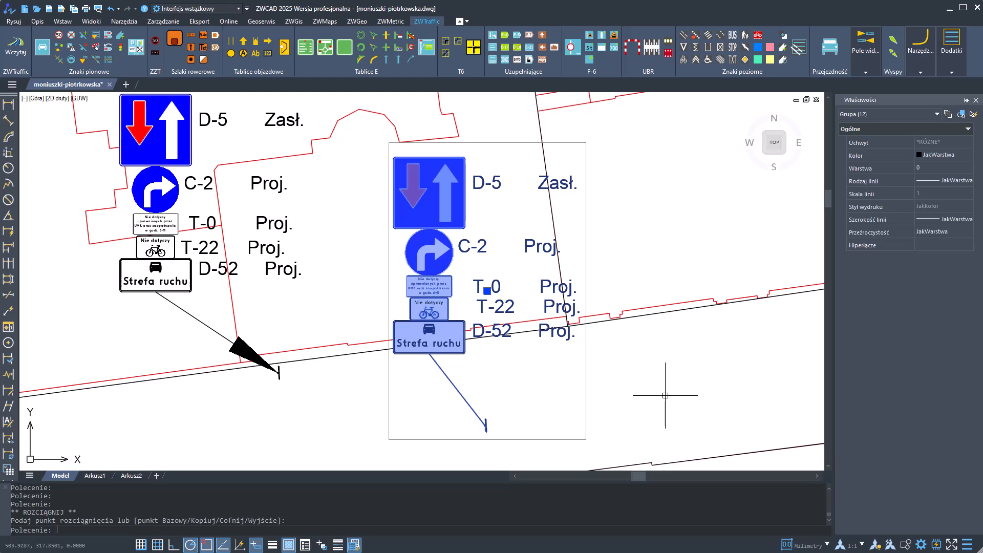
pyautogui.press('Delete')
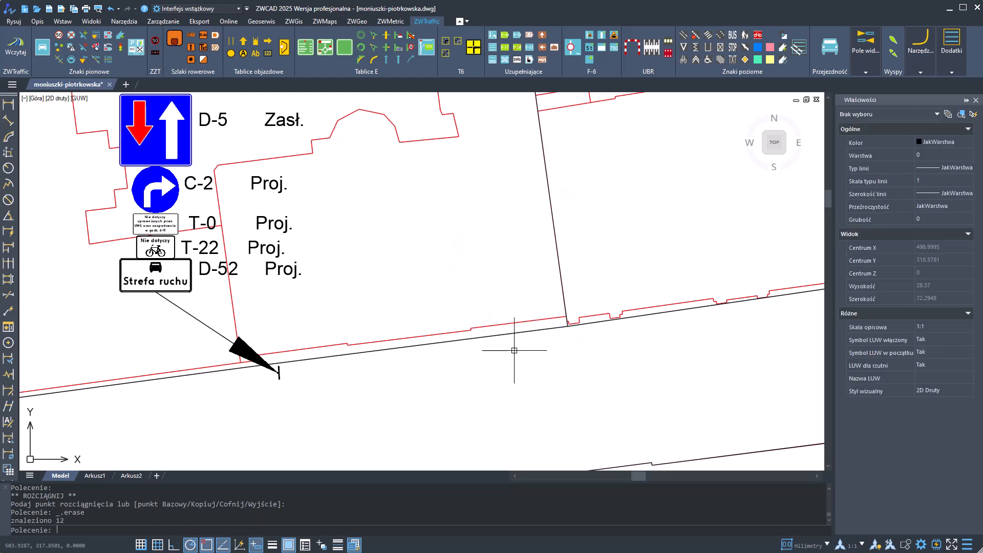
# Build a vertical sign schedule from all signs in the drawing, and hide its Nazwa oznakowania column.
pyautogui.moveTo(396, 286); pyautogui.dragTo(517, 323, button='middle')
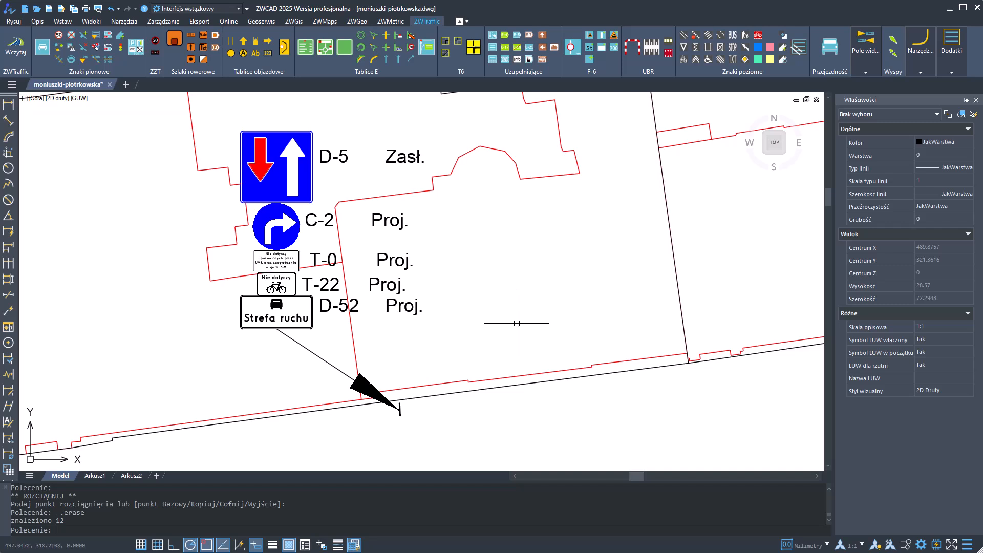
pyautogui.click(97, 34)
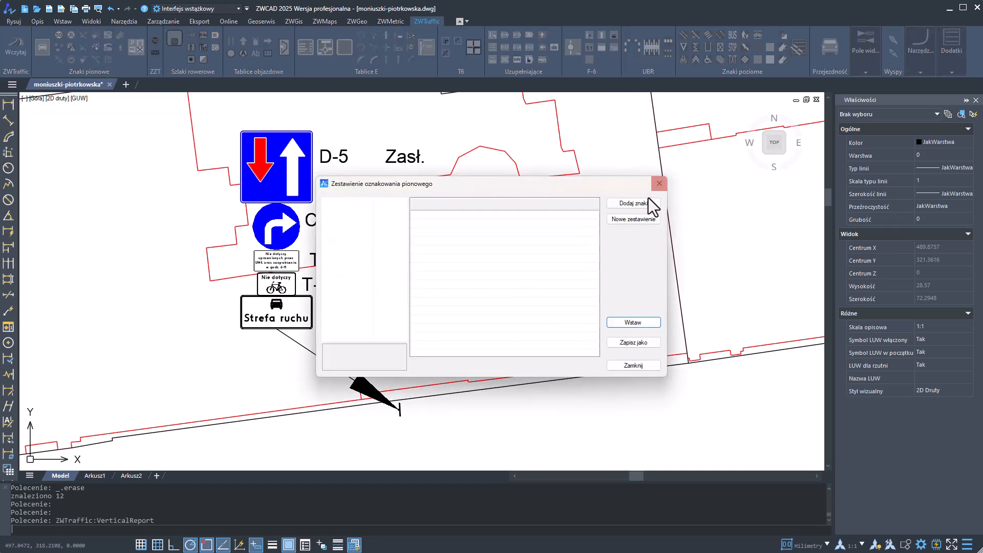
pyautogui.click(641, 204)
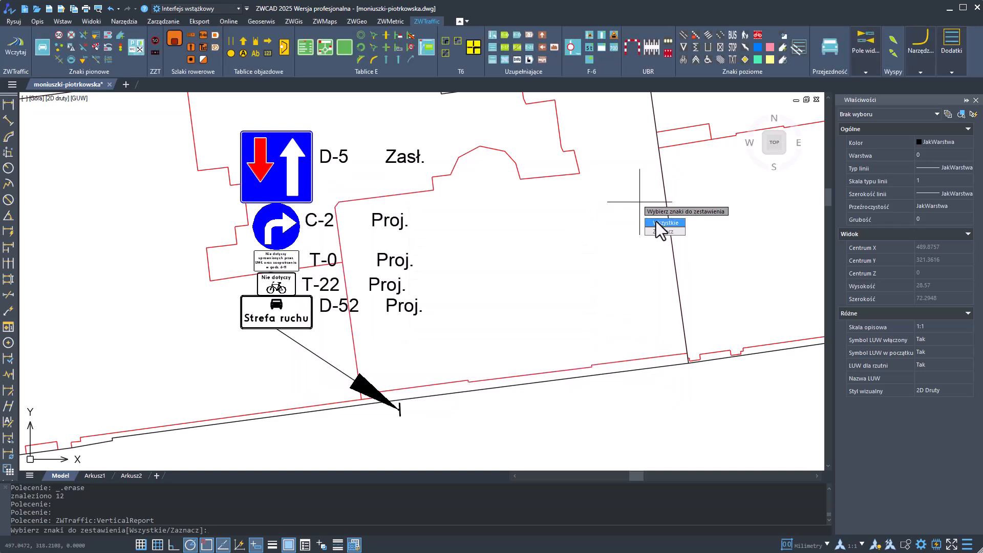
pyautogui.click(656, 222)
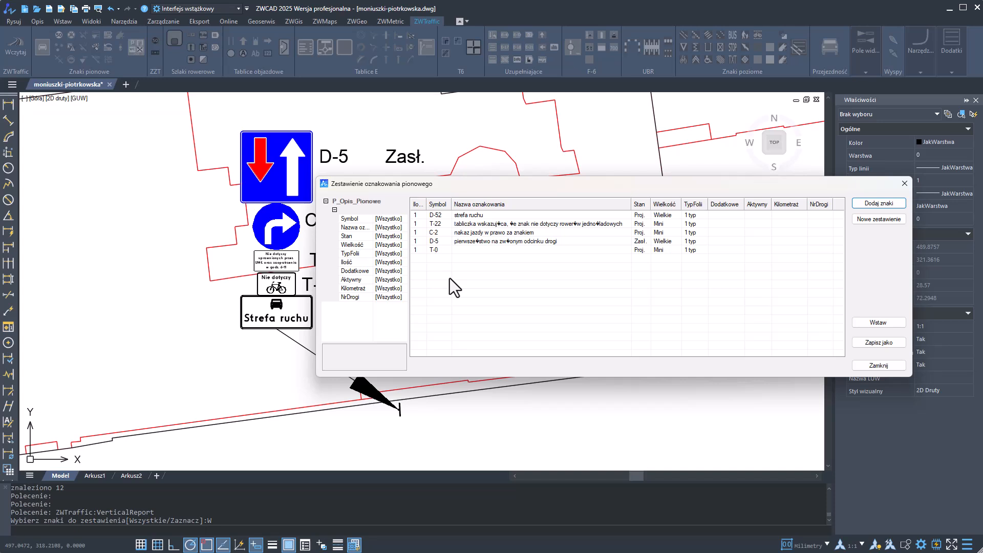
pyautogui.click(404, 228)
pyautogui.click(404, 227)
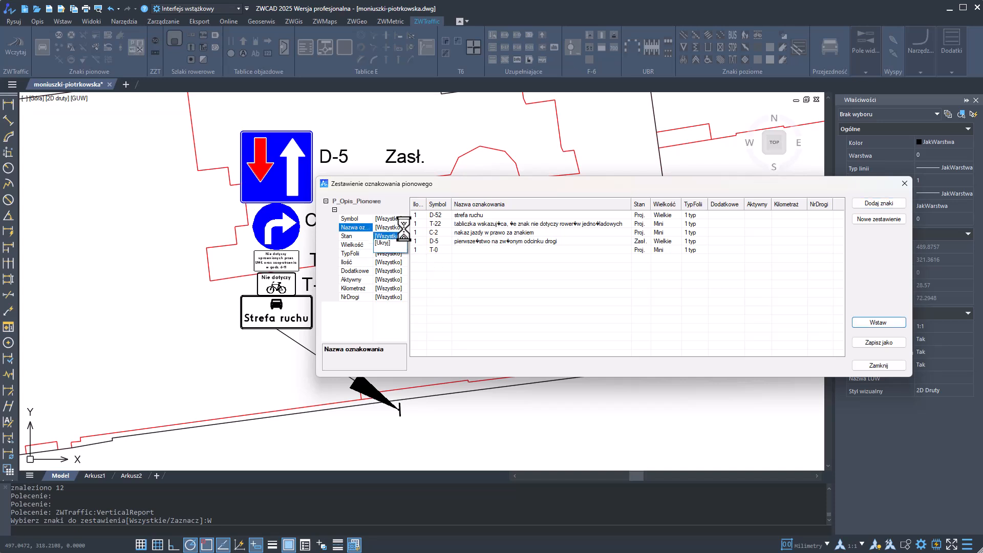
pyautogui.click(388, 243)
# Insert the vertical sign schedule as a table in the empty area east of the map, and close the schedule dialog.
pyautogui.click(857, 322)
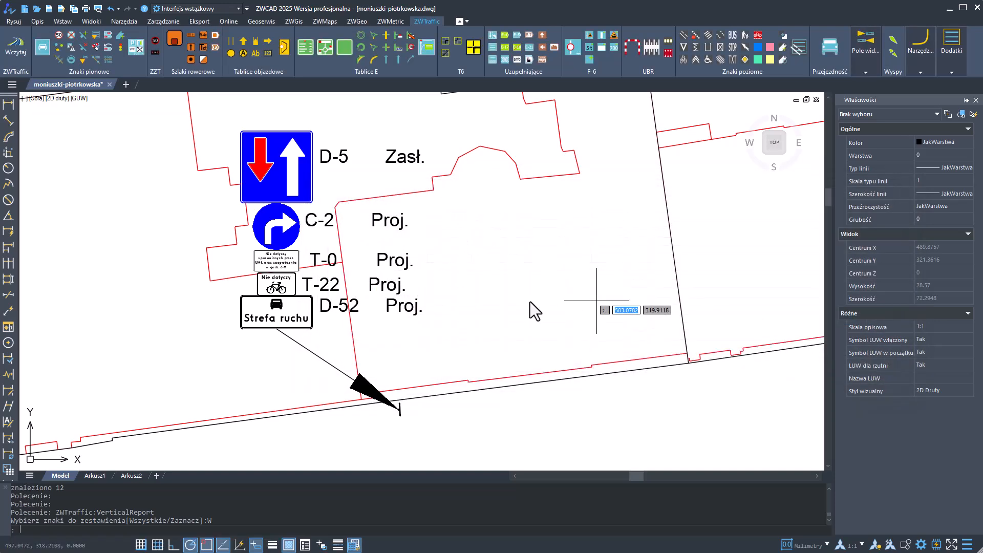
pyautogui.scroll(-5, 513, 286)
pyautogui.moveTo(532, 281)
pyautogui.mouseDown(button='middle')
pyautogui.moveTo(286, 280)
pyautogui.moveTo(136, 264)
pyautogui.mouseUp(button='middle')
pyautogui.scroll(-1, 216, 270)
pyautogui.moveTo(431, 275); pyautogui.dragTo(283, 246, button='middle')
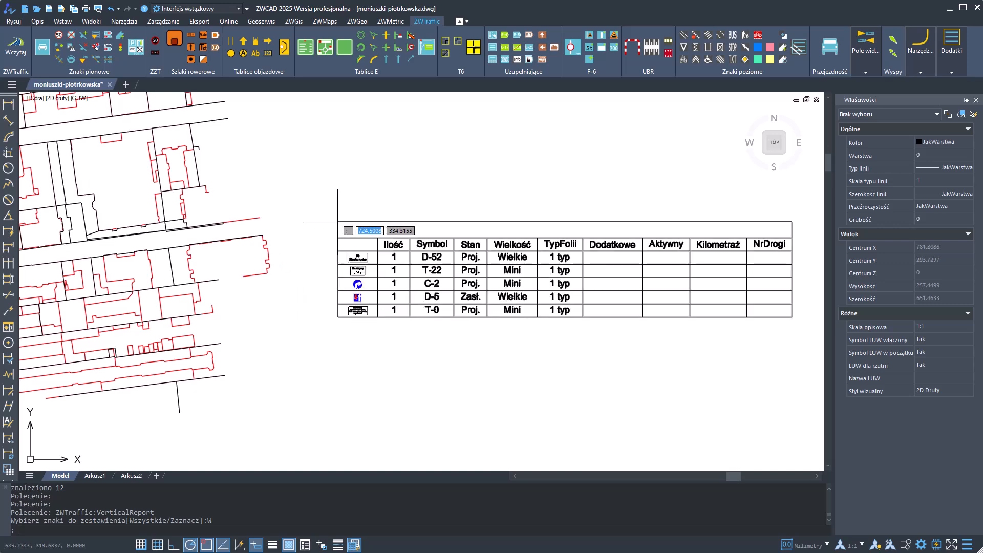
pyautogui.click(342, 221)
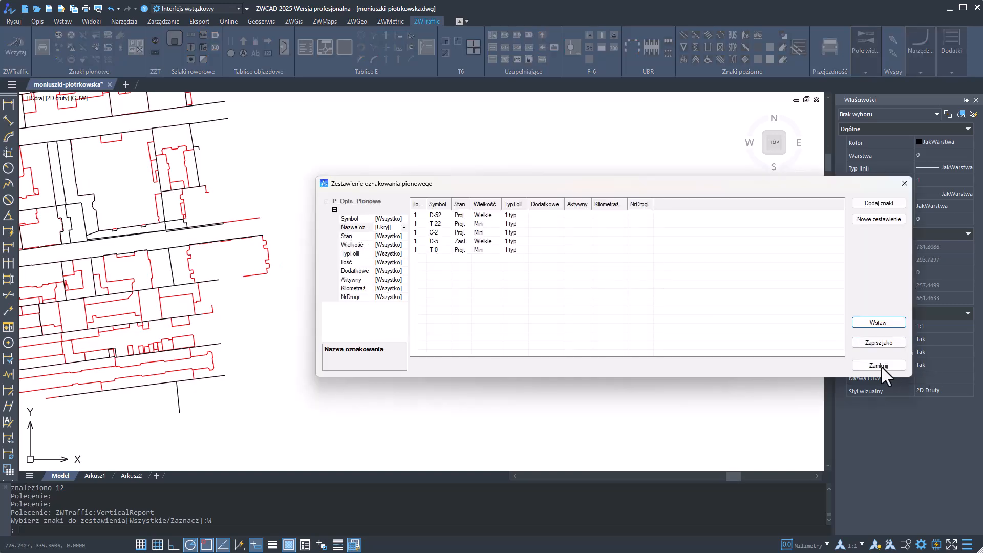
pyautogui.click(879, 366)
# Delete the empty Dodatkowe, Aktywny, Kilometraż and NrDrogi columns from the inserted schedule table.
pyautogui.scroll(2, 379, 290)
pyautogui.scroll(3, 379, 290)
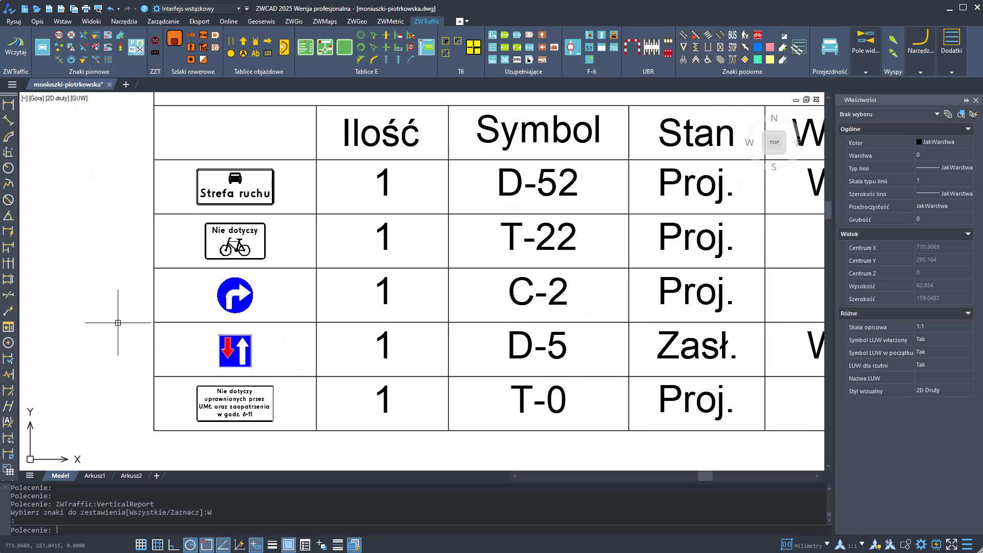
pyautogui.moveTo(281, 285); pyautogui.dragTo(114, 281, button='middle')
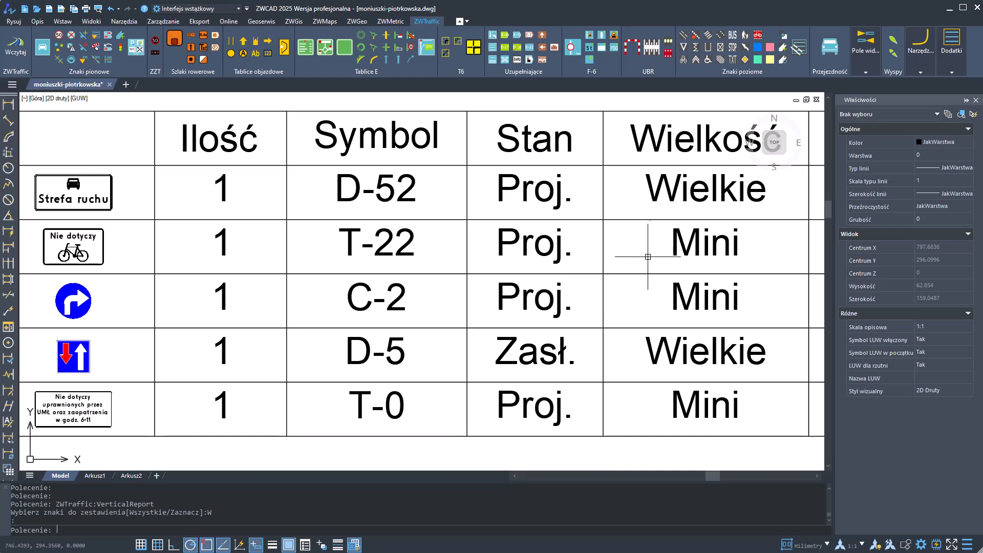
pyautogui.scroll(-4, 643, 244)
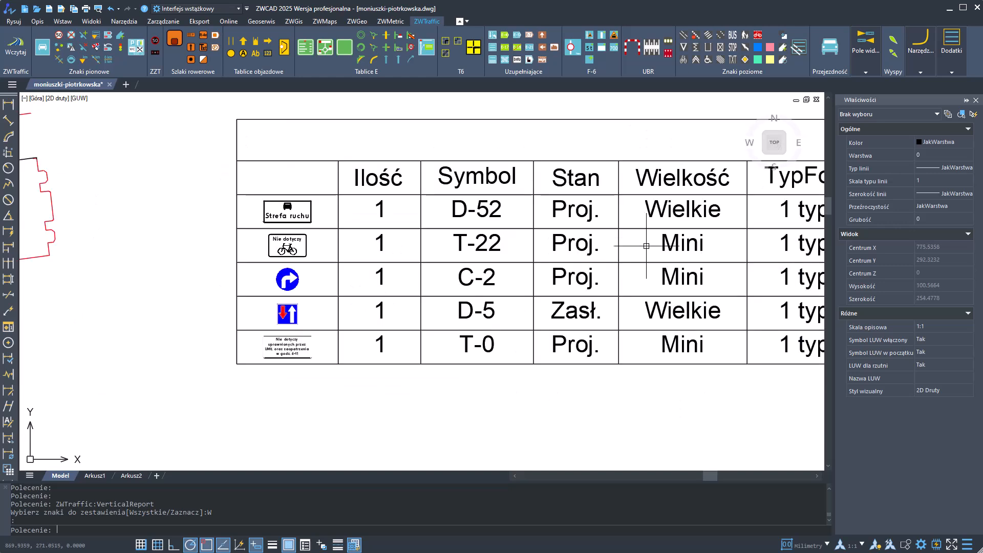
pyautogui.click(660, 165)
pyautogui.click(619, 203)
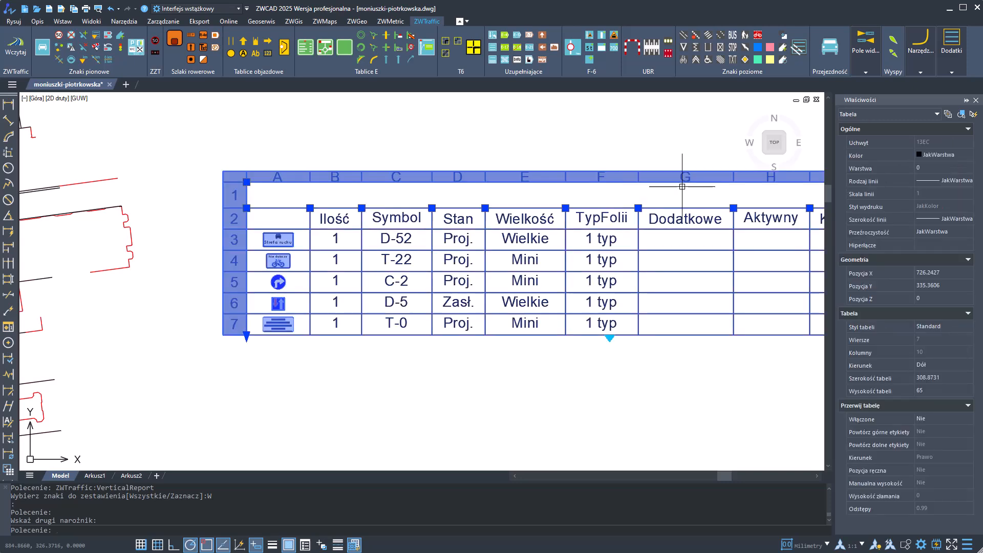
pyautogui.click(661, 176)
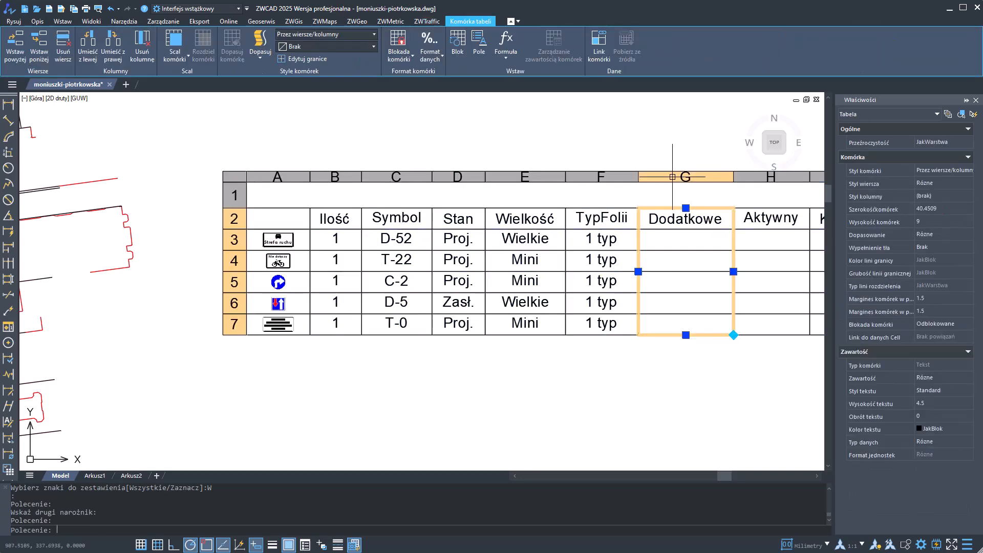
pyautogui.click(146, 44)
pyautogui.click(147, 44)
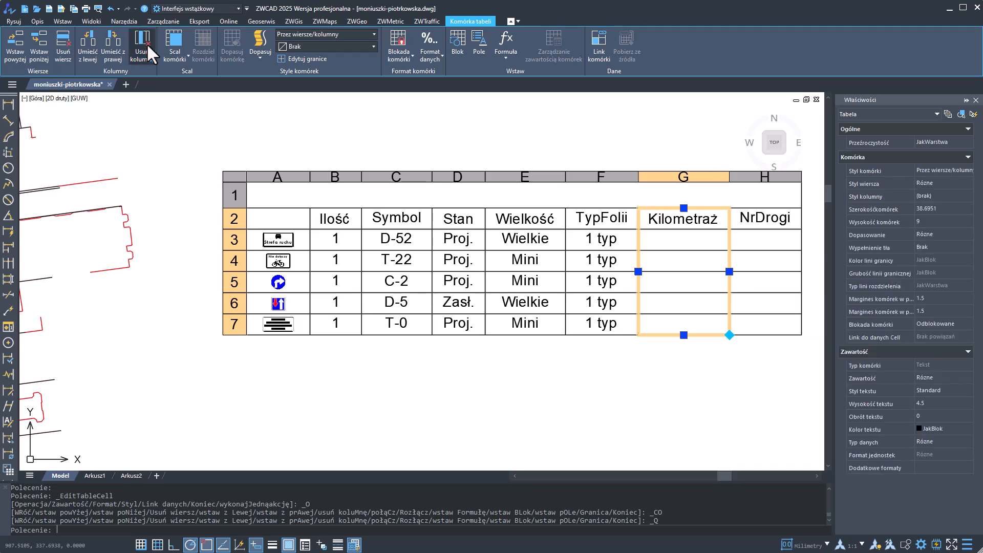
pyautogui.click(147, 44)
pyautogui.click(147, 44)
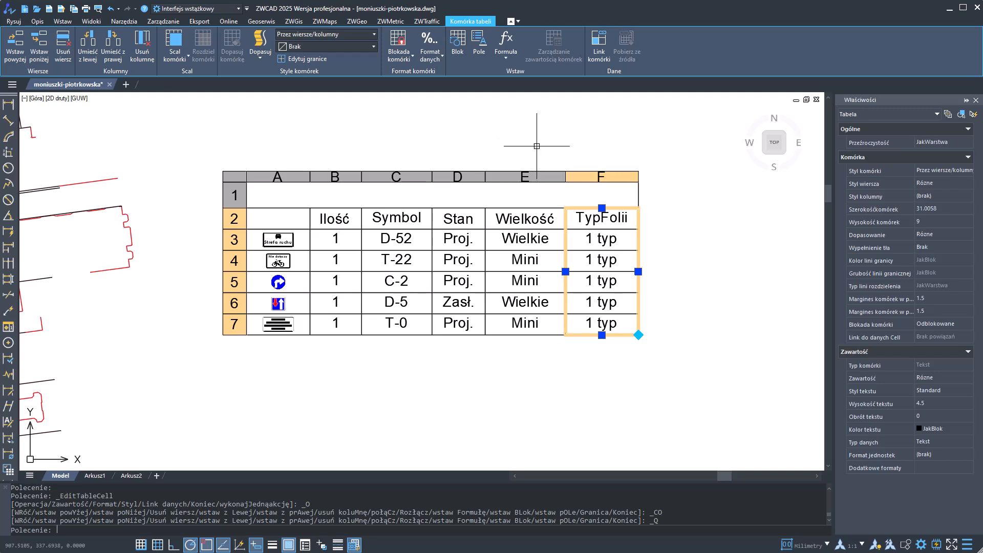
pyautogui.press('Escape')
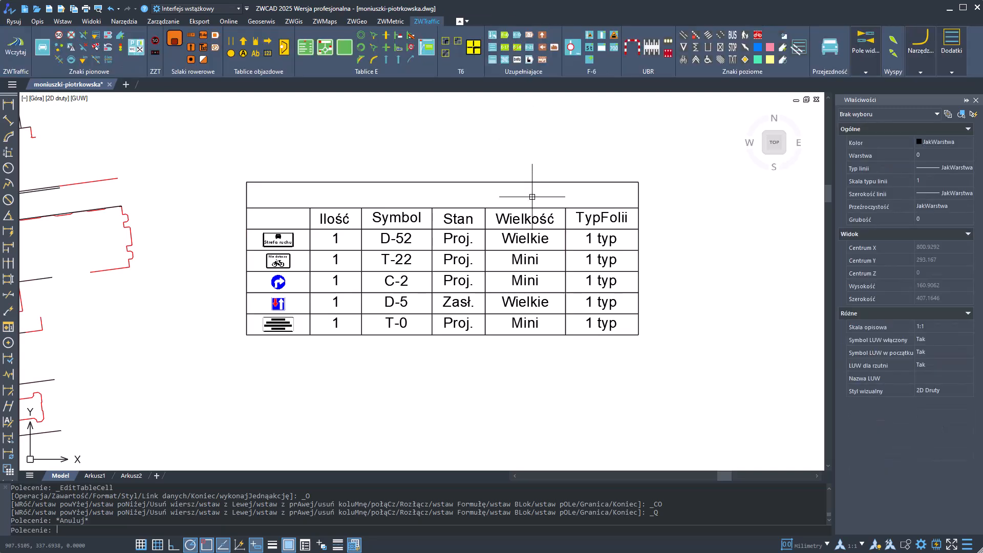
# Generate another vertical sign schedule from all signs, and filter it by Stan to only the Proj. signs.
pyautogui.click(96, 36)
pyautogui.click(630, 201)
pyautogui.click(656, 220)
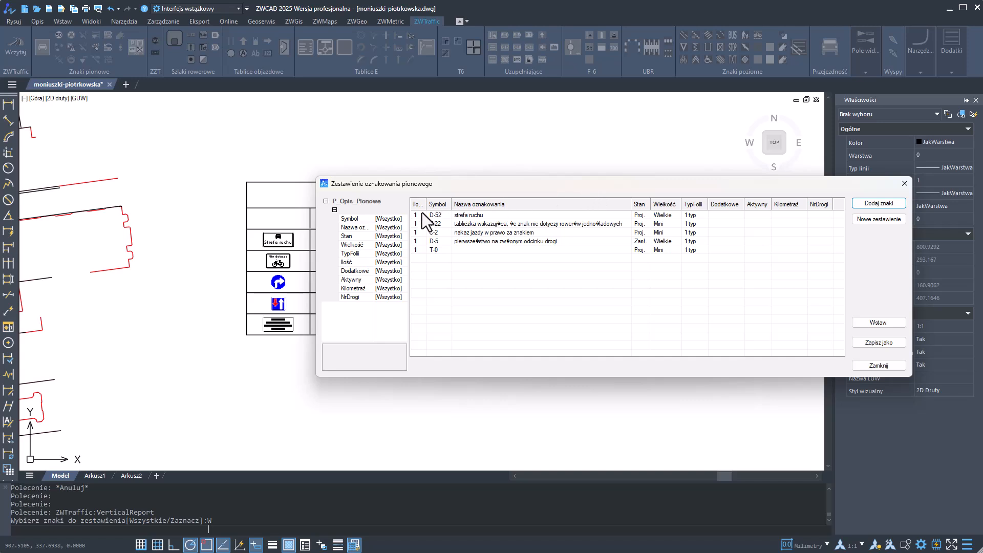
pyautogui.click(403, 236)
pyautogui.click(405, 236)
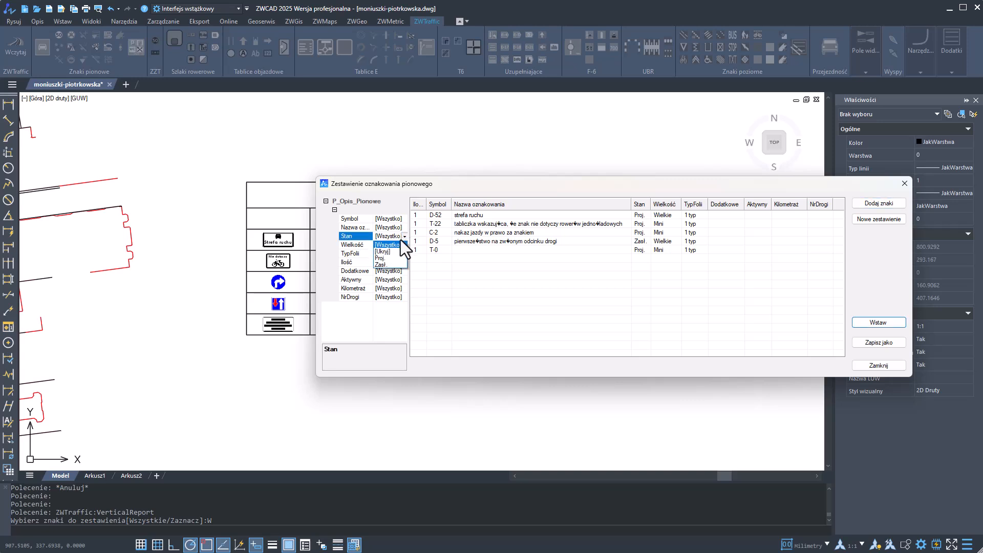
pyautogui.click(392, 258)
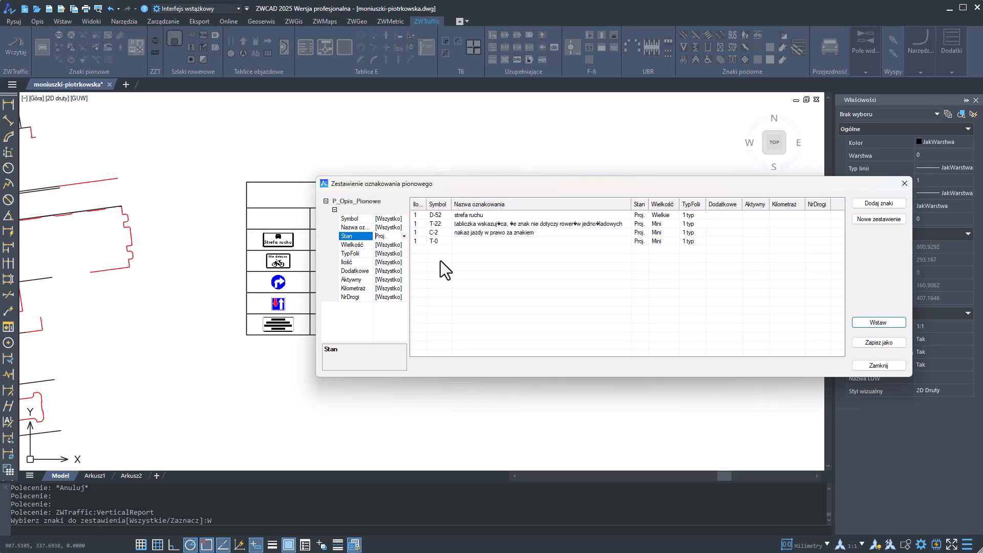
pyautogui.moveTo(469, 190); pyautogui.dragTo(395, 352)
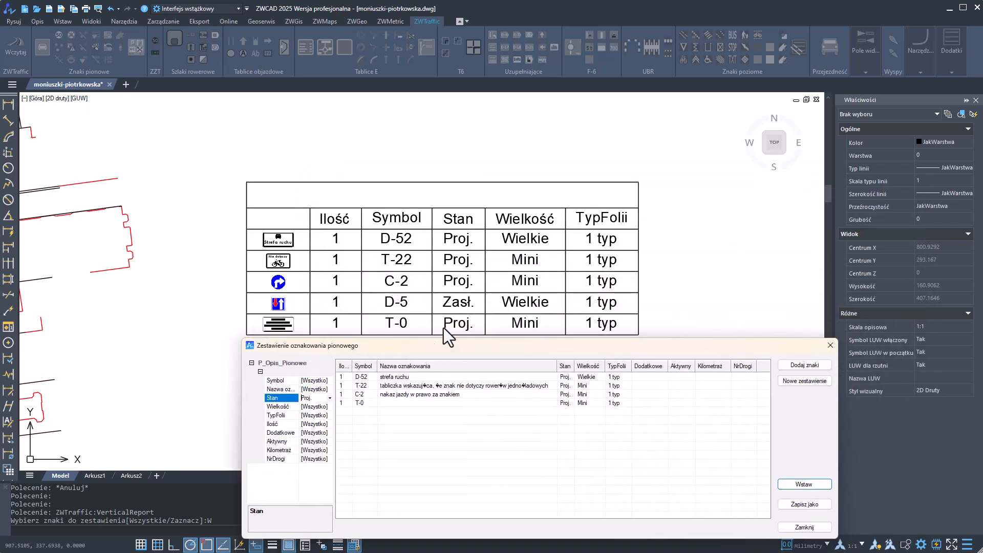
pyautogui.moveTo(479, 347); pyautogui.dragTo(427, 214)
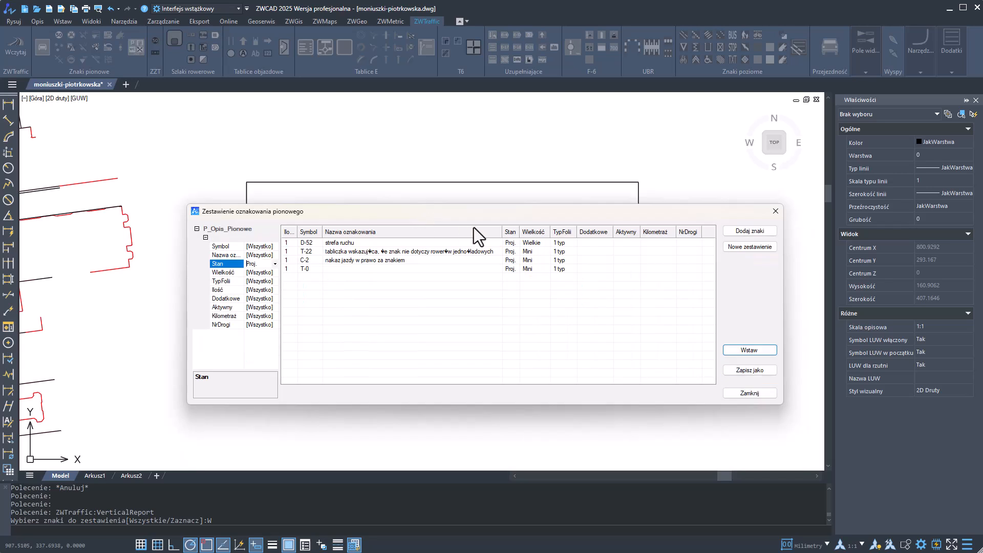